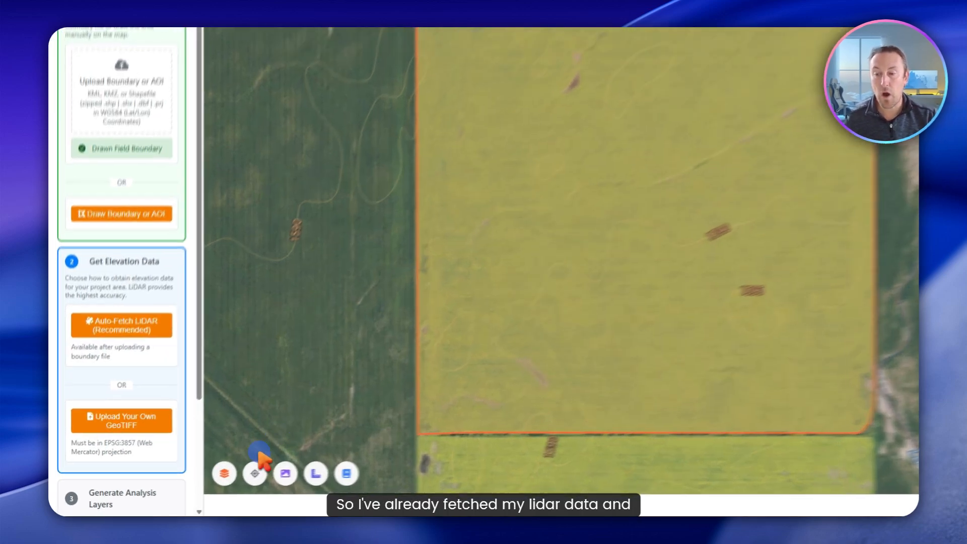
Show the HD Hillshade and HD Elevation layers, and set the HD Elevation opacity to 50%
{"action": "left_click", "coordinate": [192, 481]}
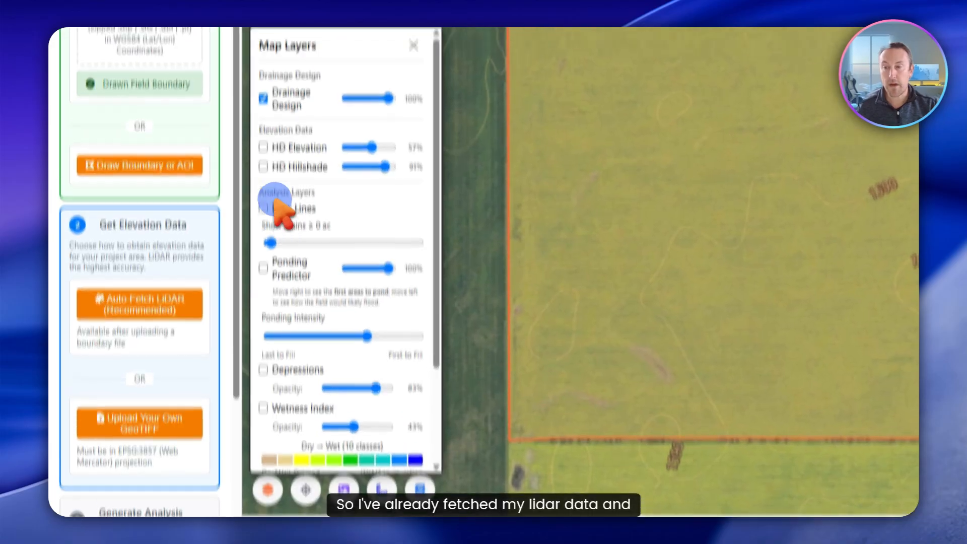
{"action": "left_click", "coordinate": [264, 236]}
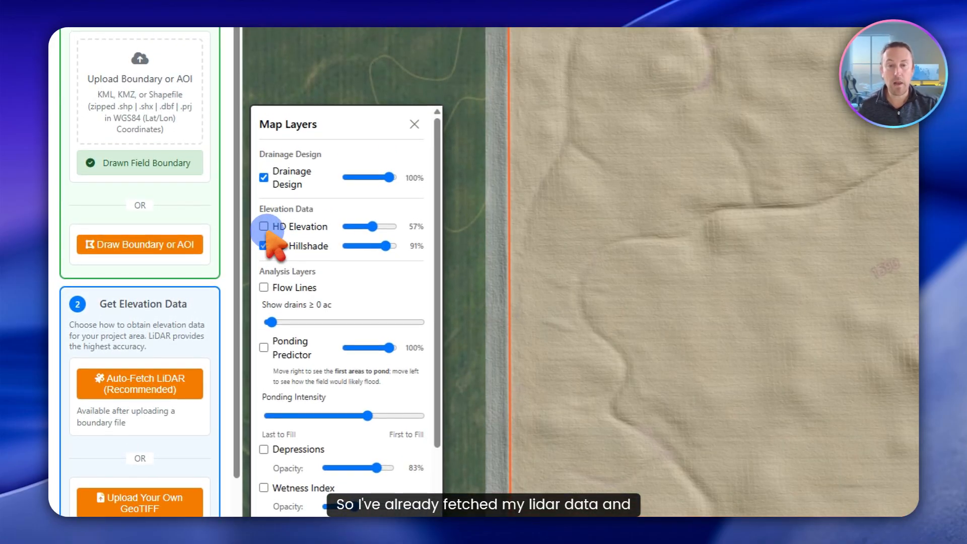
{"action": "left_click", "coordinate": [264, 227]}
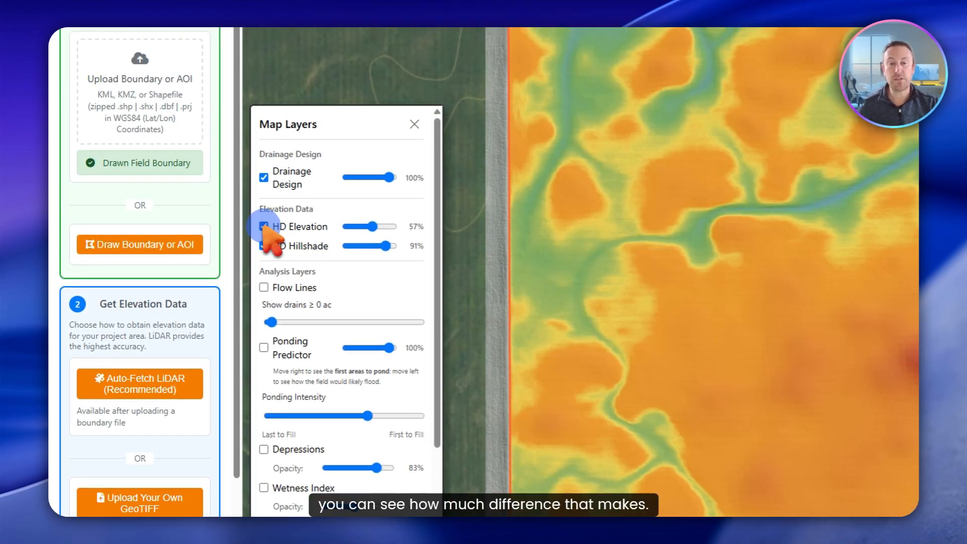
{"action": "left_click_drag", "start_coordinate": [372, 227], "coordinate": [370, 227]}
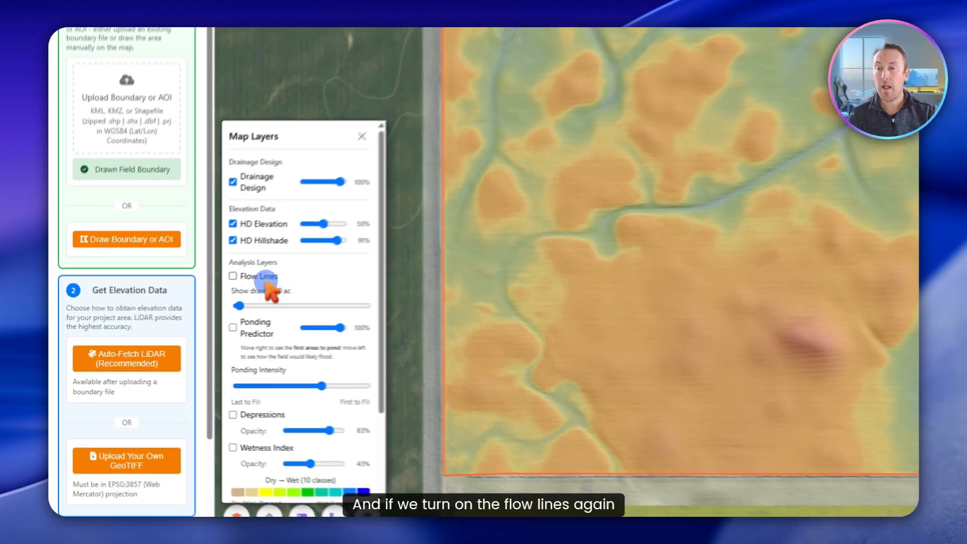
Show the Flow Lines and Ponding Predictor layers, and raise the Ponding Intensity slightly towards First to Fill
{"action": "left_click", "coordinate": [205, 296]}
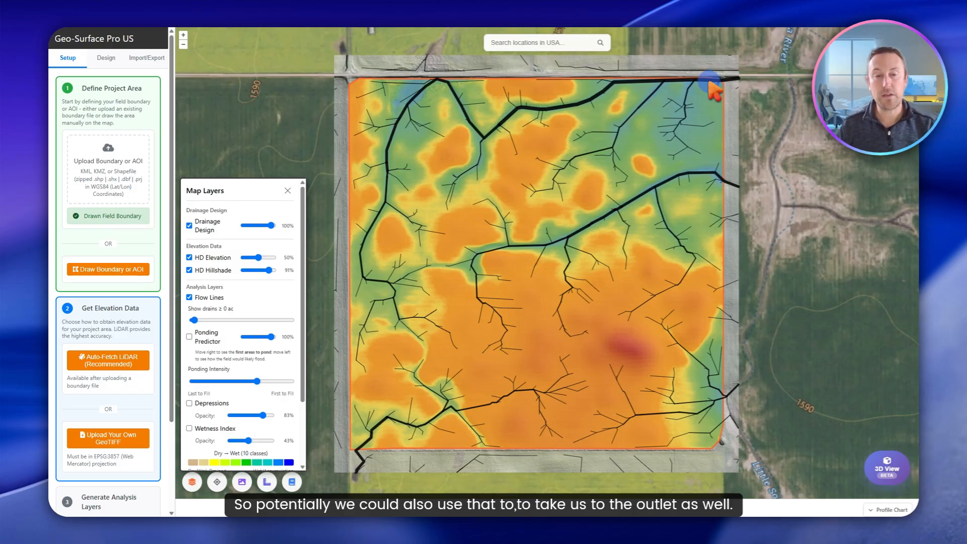
{"action": "left_click", "coordinate": [189, 336]}
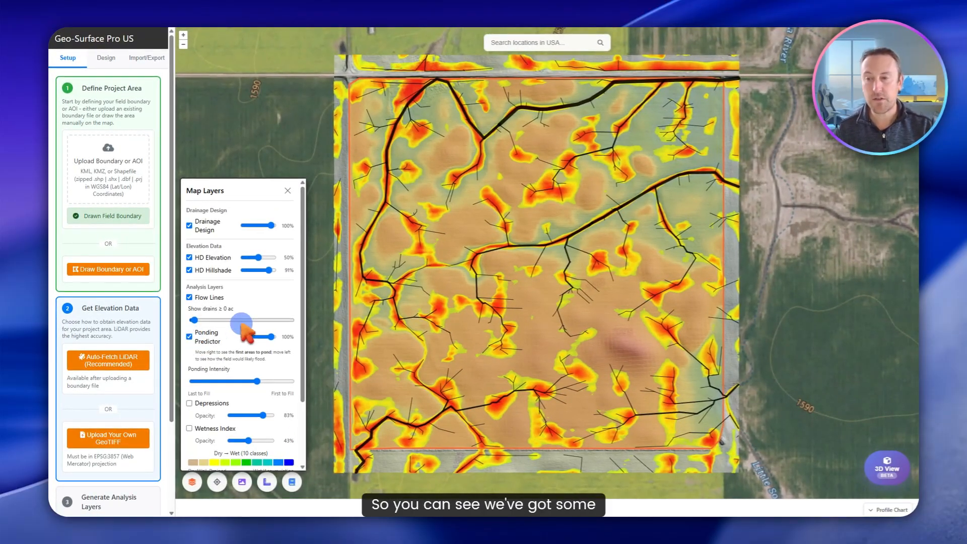
{"action": "left_click_drag", "start_coordinate": [257, 381], "coordinate": [269, 381]}
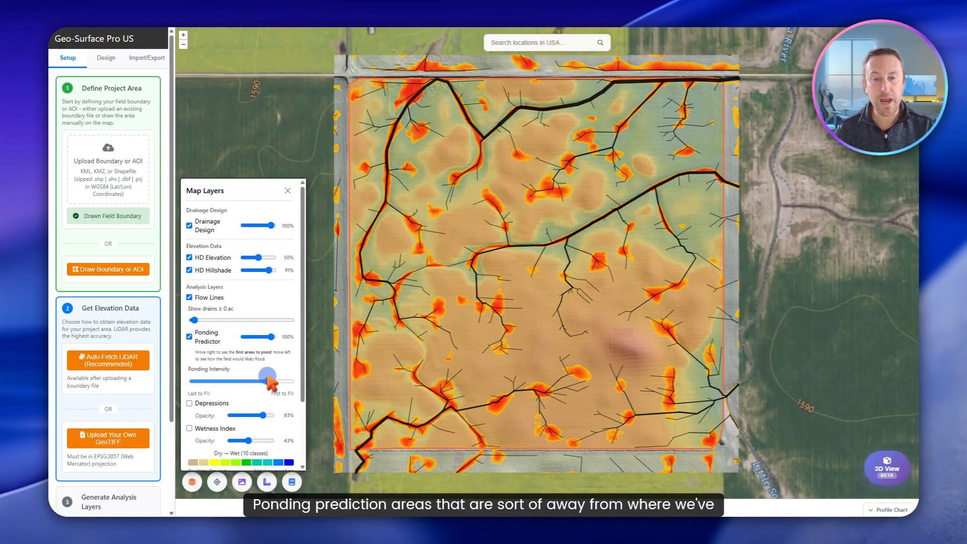
{"action": "left_click_drag", "start_coordinate": [262, 383], "coordinate": [265, 384]}
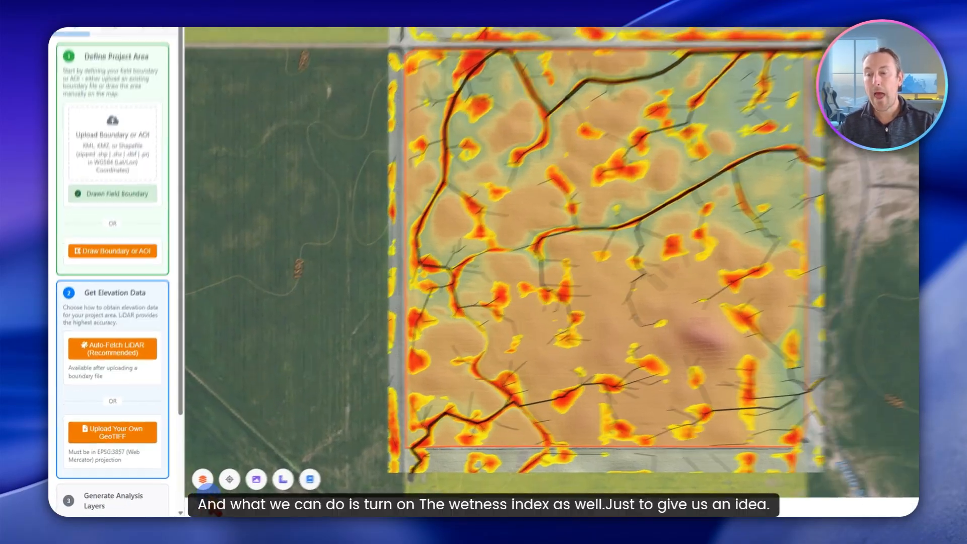
Hide the Ponding Predictor layer and show the Wetness Index layer instead
{"action": "left_click", "coordinate": [203, 481]}
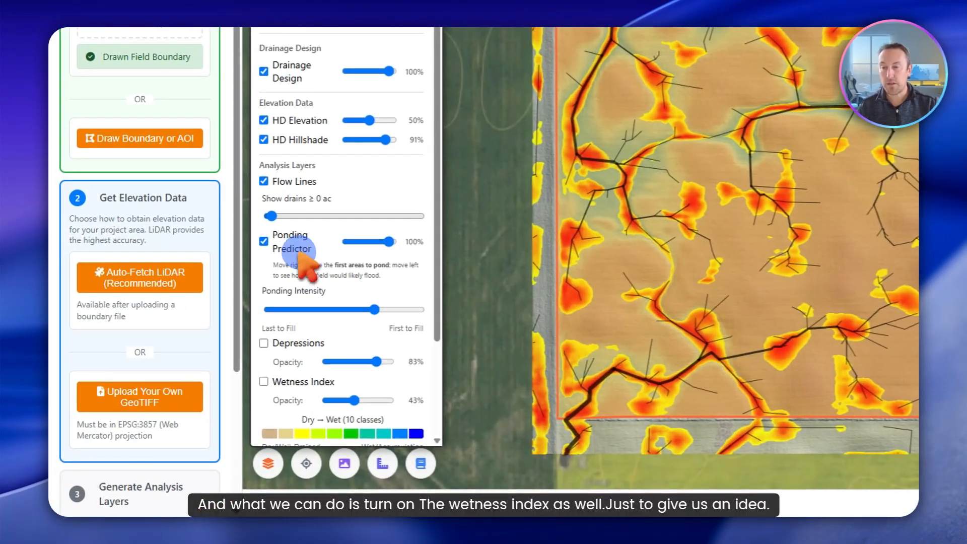
{"action": "left_click", "coordinate": [266, 241]}
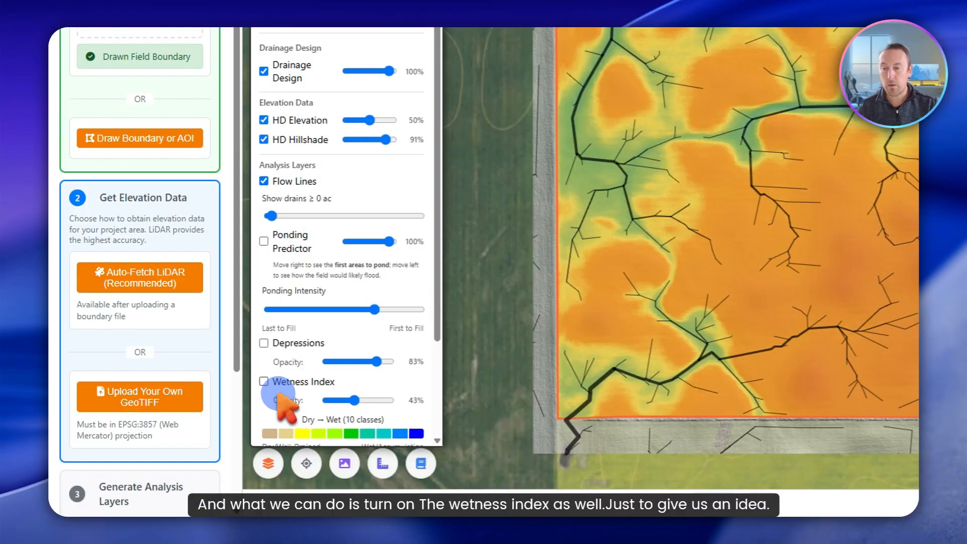
{"action": "left_click", "coordinate": [277, 382]}
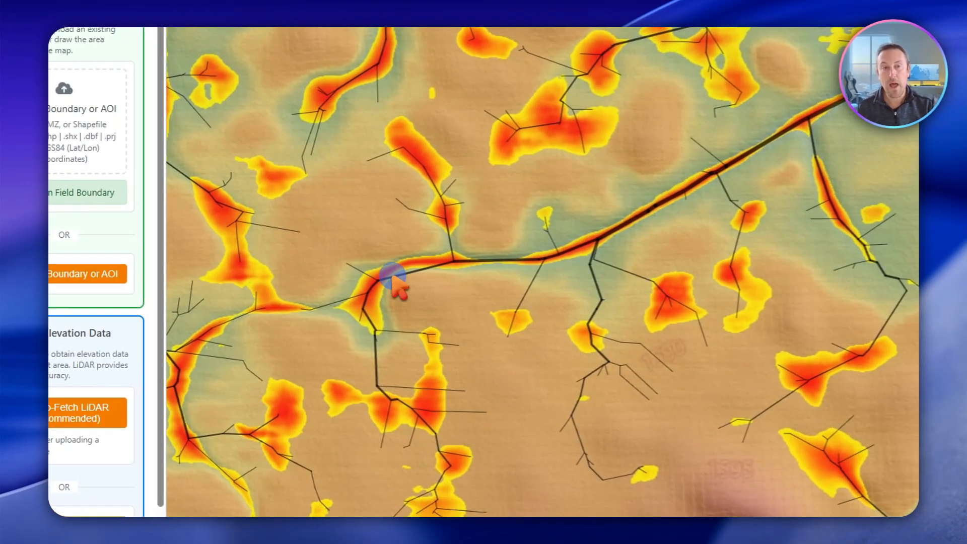
Start a manual drainage design with the Surface system type and Main Drain as the line to draw
{"action": "left_click_drag", "start_coordinate": [396, 280], "coordinate": [419, 286]}
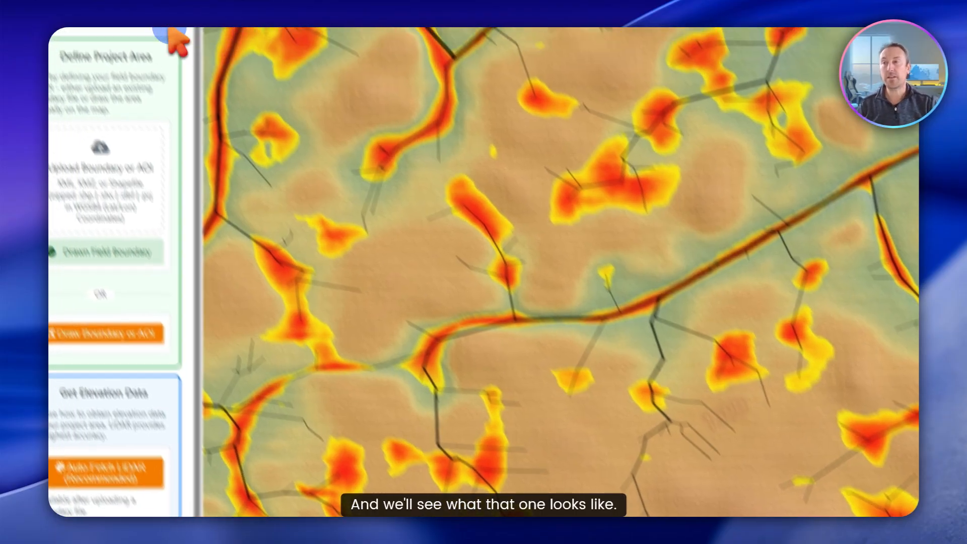
{"action": "left_click", "coordinate": [141, 68]}
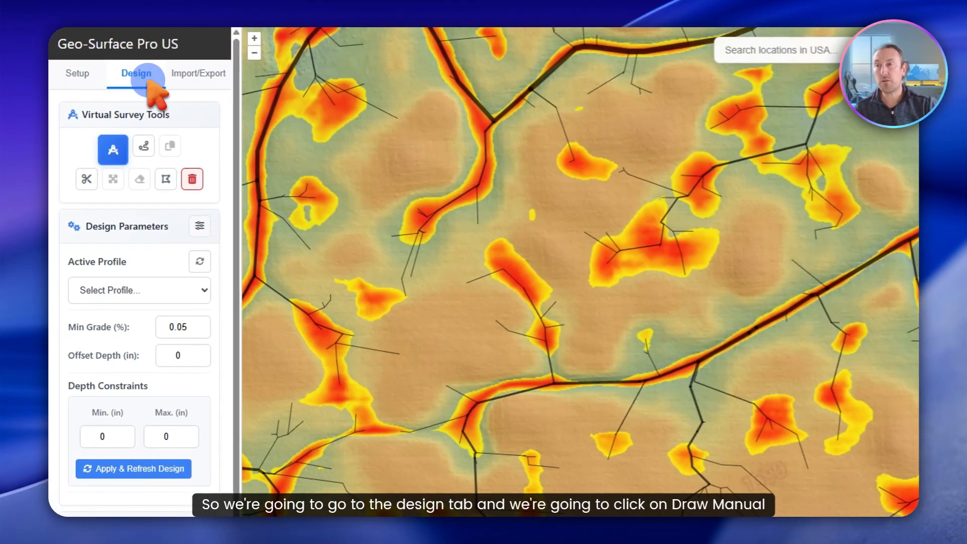
{"action": "left_click", "coordinate": [113, 151]}
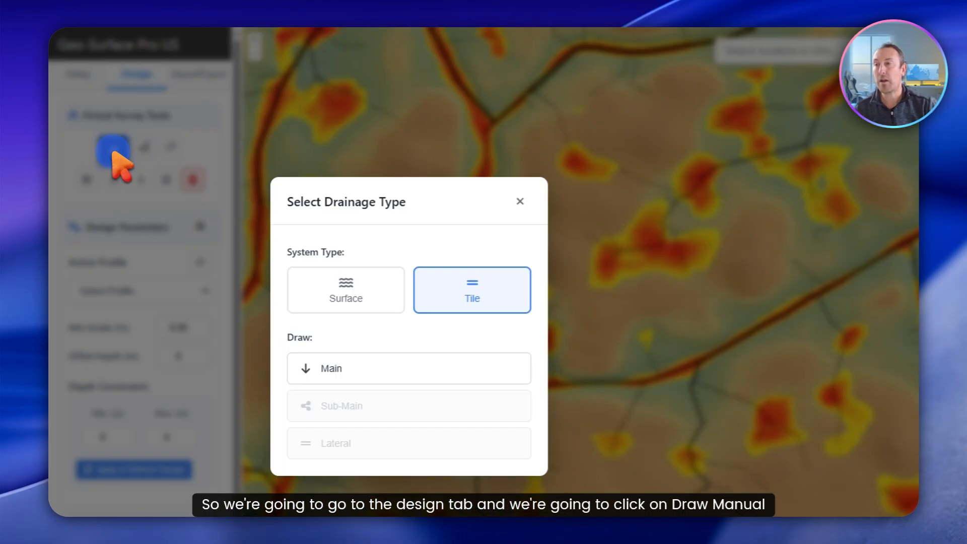
{"action": "left_click", "coordinate": [339, 300]}
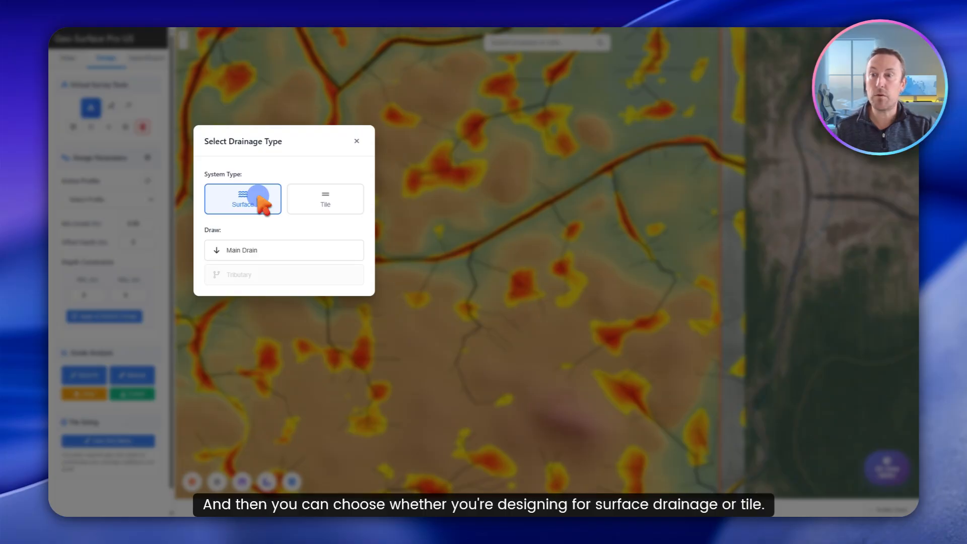
{"action": "left_click", "coordinate": [243, 250]}
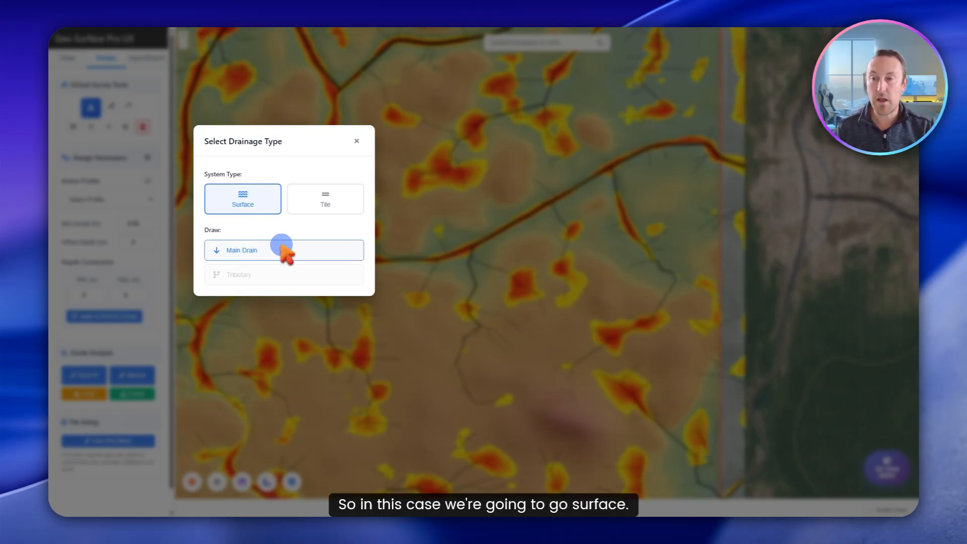
{"action": "left_click", "coordinate": [242, 251]}
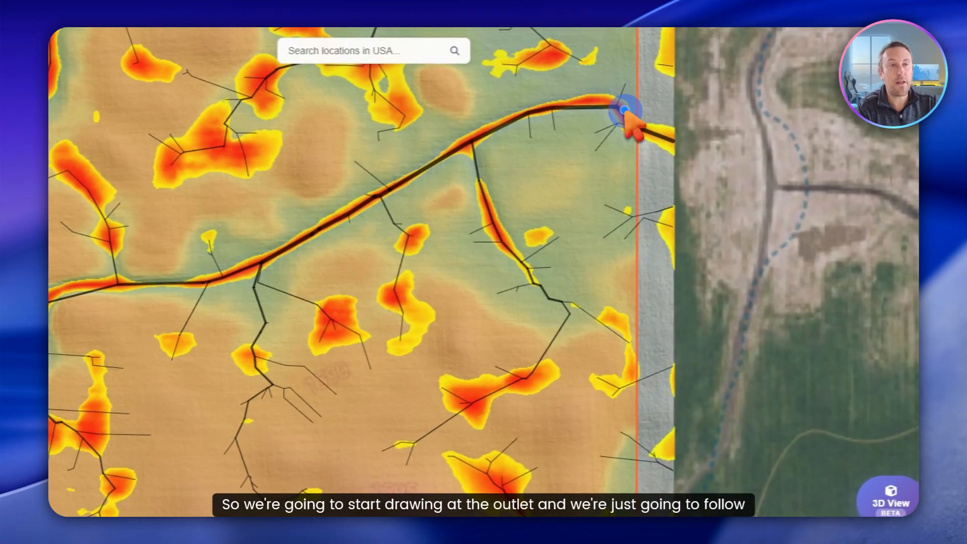
Draw the main drain from the eastern boundary outlet along the flow line to the southern ponding area, then hide and reshow its profile chart
{"action": "mouse_move", "coordinate": [624, 110]}
{"action": "left_mouse_down"}
{"action": "mouse_move", "coordinate": [604, 98]}
{"action": "mouse_move", "coordinate": [529, 108]}
{"action": "mouse_move", "coordinate": [270, 258]}
{"action": "mouse_move", "coordinate": [173, 289]}
{"action": "mouse_move", "coordinate": [48, 303]}
{"action": "left_mouse_up"}
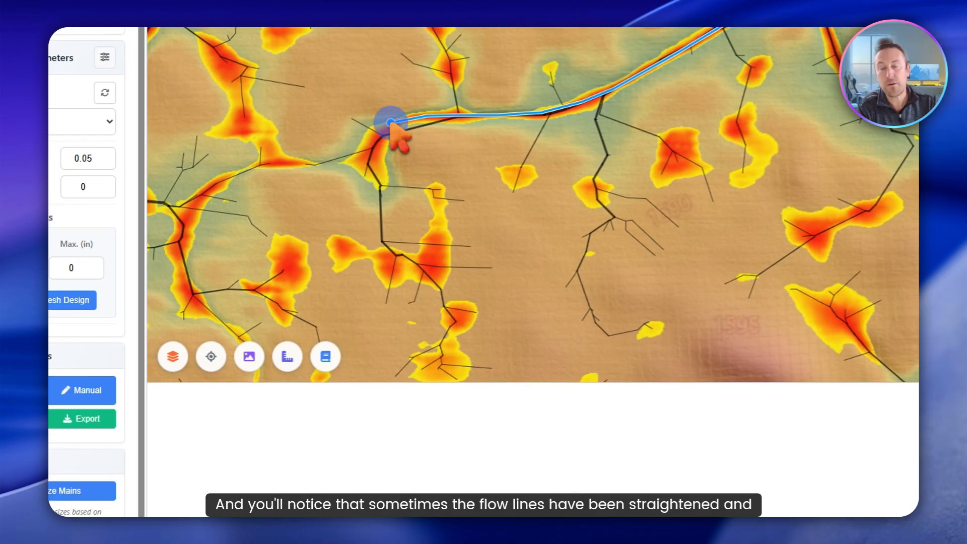
{"action": "mouse_move", "coordinate": [391, 123]}
{"action": "left_mouse_down"}
{"action": "mouse_move", "coordinate": [369, 166]}
{"action": "mouse_move", "coordinate": [380, 240]}
{"action": "mouse_move", "coordinate": [406, 267]}
{"action": "mouse_move", "coordinate": [439, 270]}
{"action": "mouse_move", "coordinate": [456, 316]}
{"action": "mouse_move", "coordinate": [443, 363]}
{"action": "left_mouse_up"}
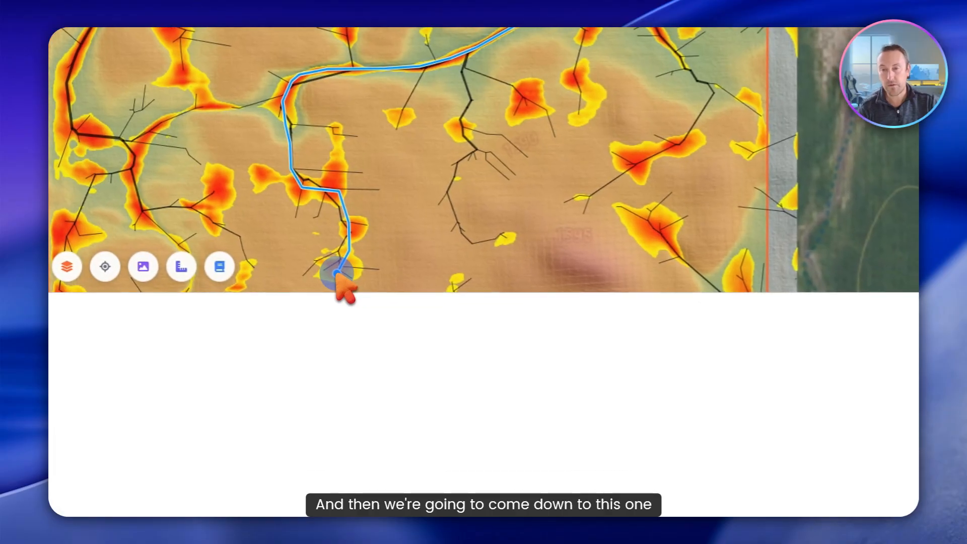
{"action": "double_click", "coordinate": [337, 276]}
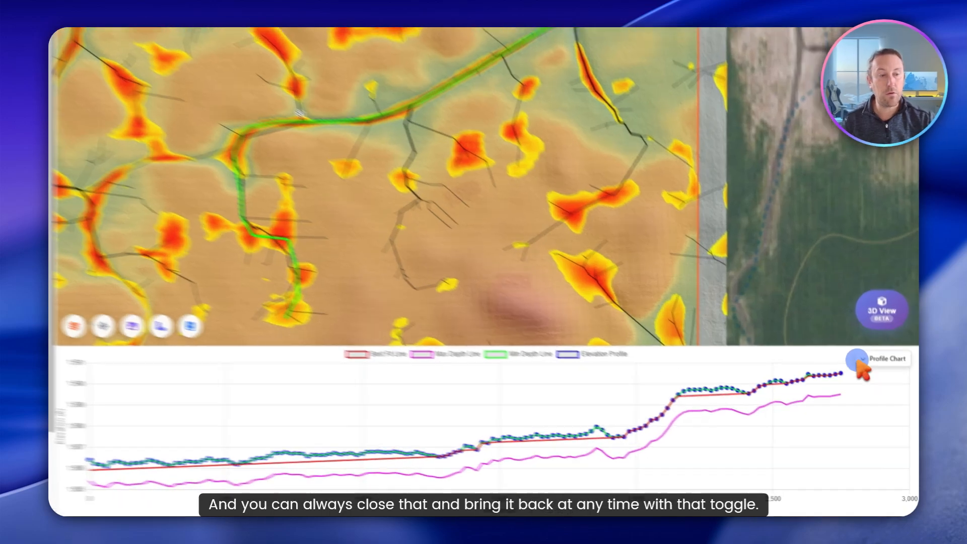
{"action": "left_click", "coordinate": [889, 381]}
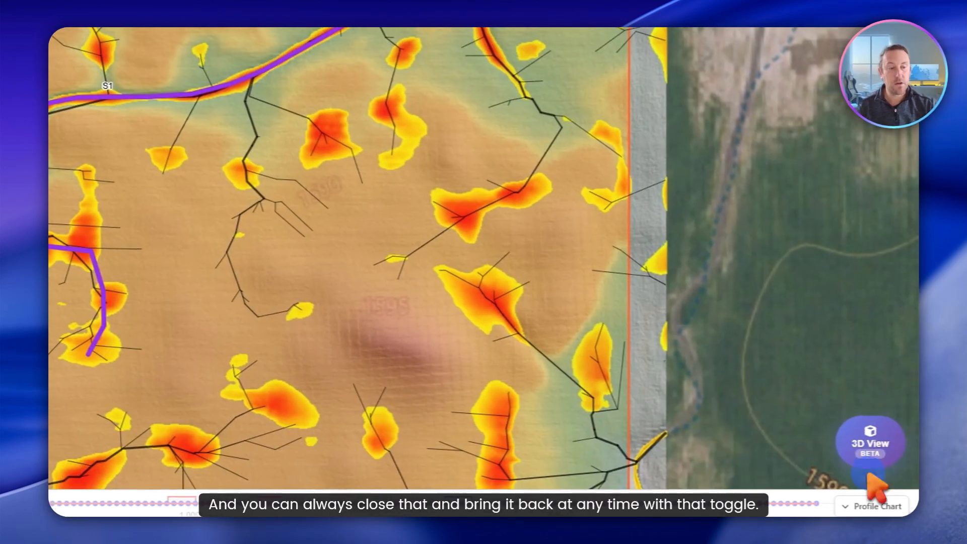
{"action": "left_click", "coordinate": [874, 505]}
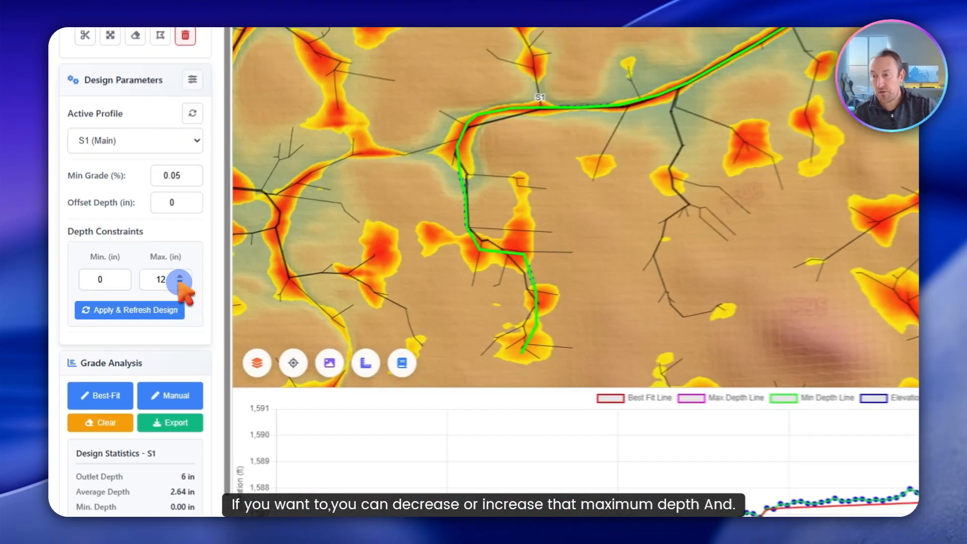
Set the main drain's maximum depth to 6 inches, refresh the design, and inspect the depth violation on the profile and map
{"action": "left_click", "coordinate": [137, 298]}
{"action": "left_click", "coordinate": [137, 297]}
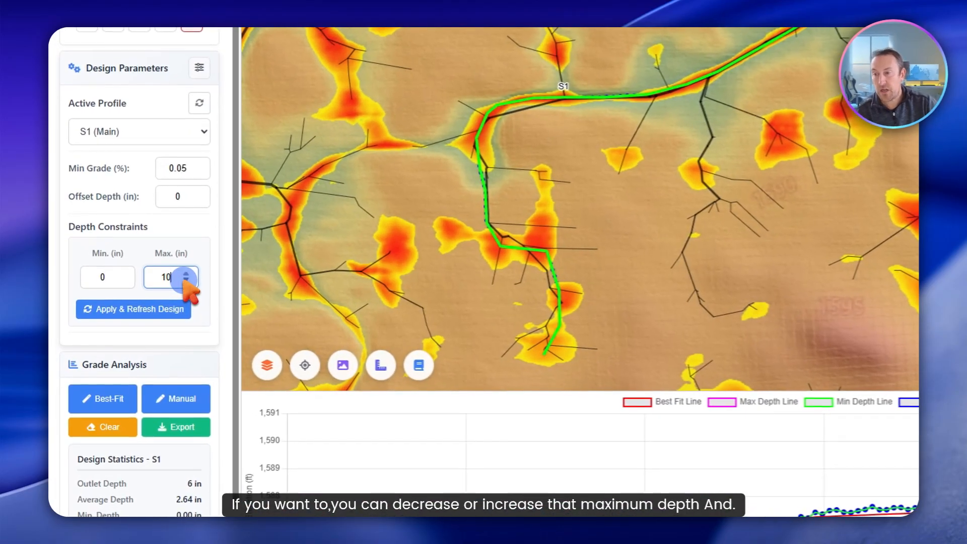
{"action": "left_click", "coordinate": [138, 298]}
{"action": "left_click", "coordinate": [137, 297]}
{"action": "left_click", "coordinate": [137, 297]}
{"action": "left_click", "coordinate": [187, 280]}
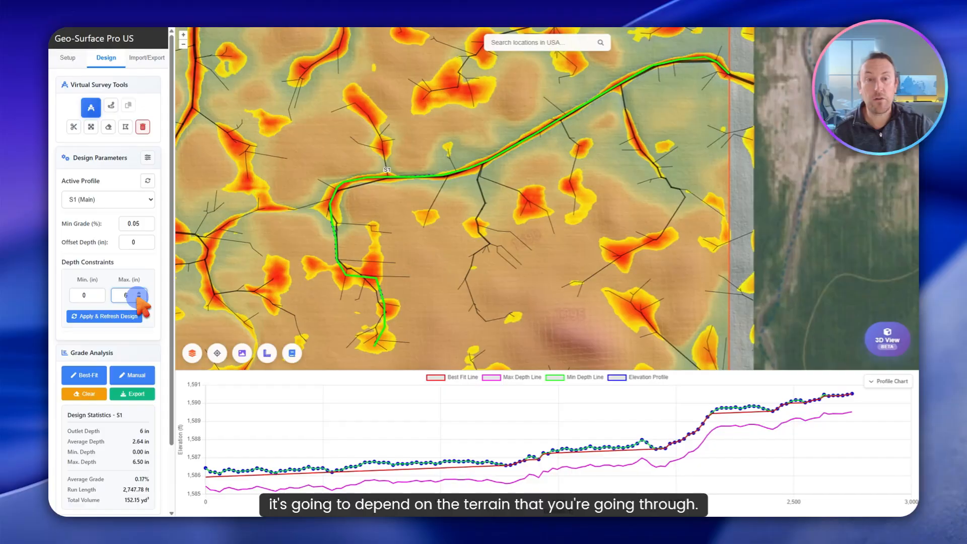
{"action": "left_click", "coordinate": [121, 316]}
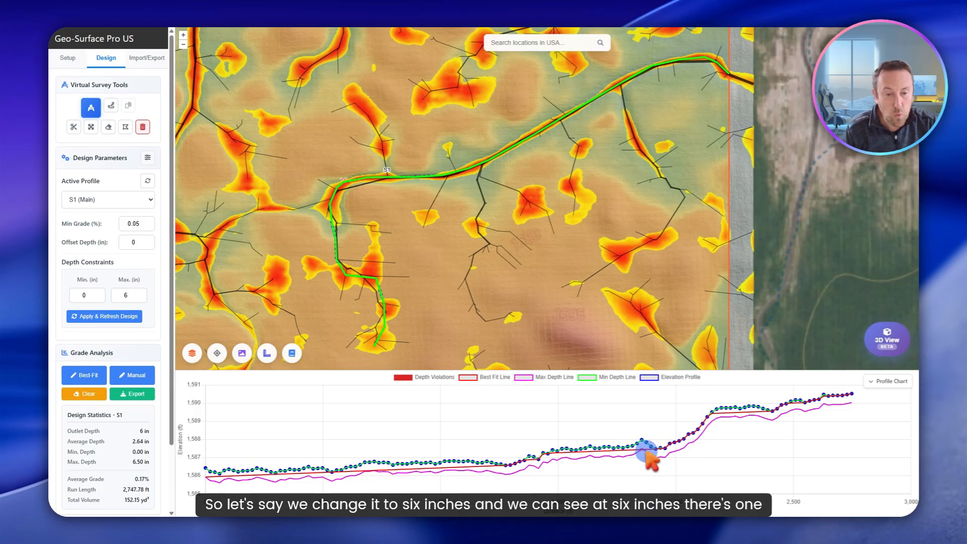
{"action": "mouse_move", "coordinate": [644, 450]}
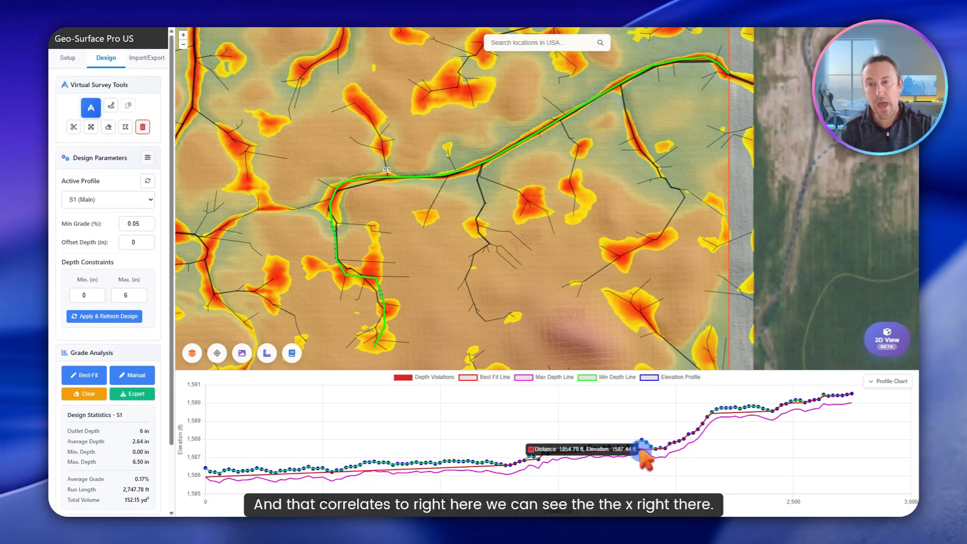
{"action": "scroll", "coordinate": [344, 182], "scroll_direction": "up", "scroll_amount": 3}
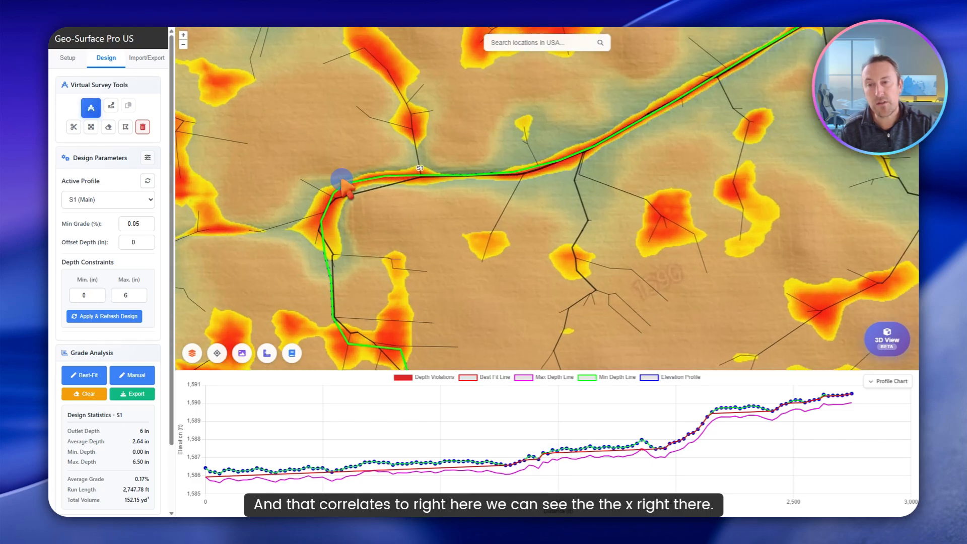
{"action": "scroll", "coordinate": [345, 184], "scroll_direction": "down", "scroll_amount": 2}
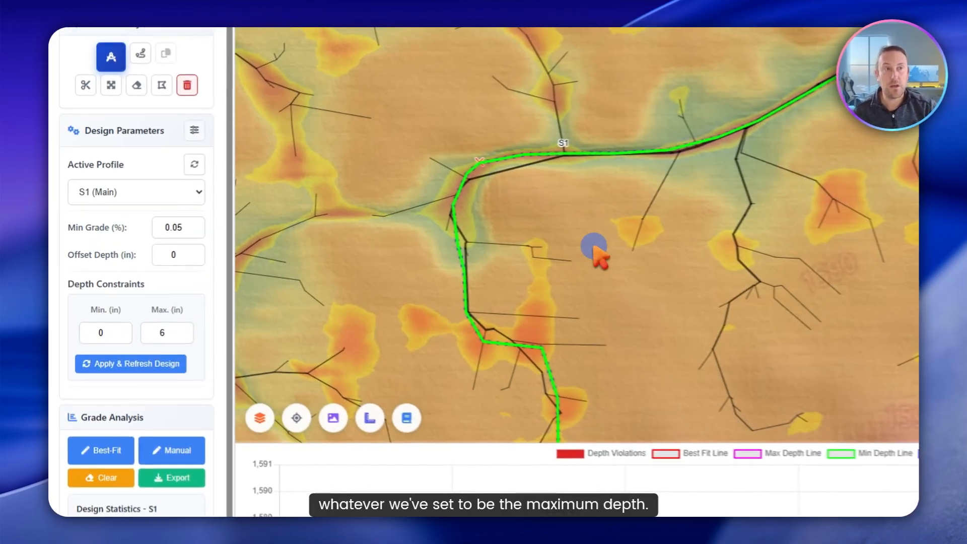
Try a maximum depth of 3 inches for the main drain and refresh the design
{"action": "scroll", "coordinate": [162, 281], "scroll_direction": "down", "scroll_amount": 2}
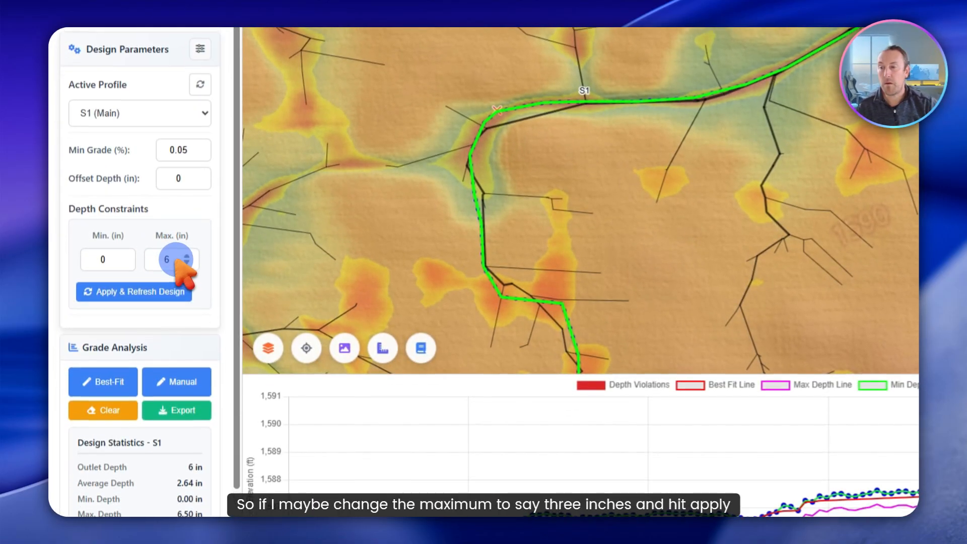
{"action": "left_click", "coordinate": [187, 257]}
{"action": "left_click", "coordinate": [188, 256]}
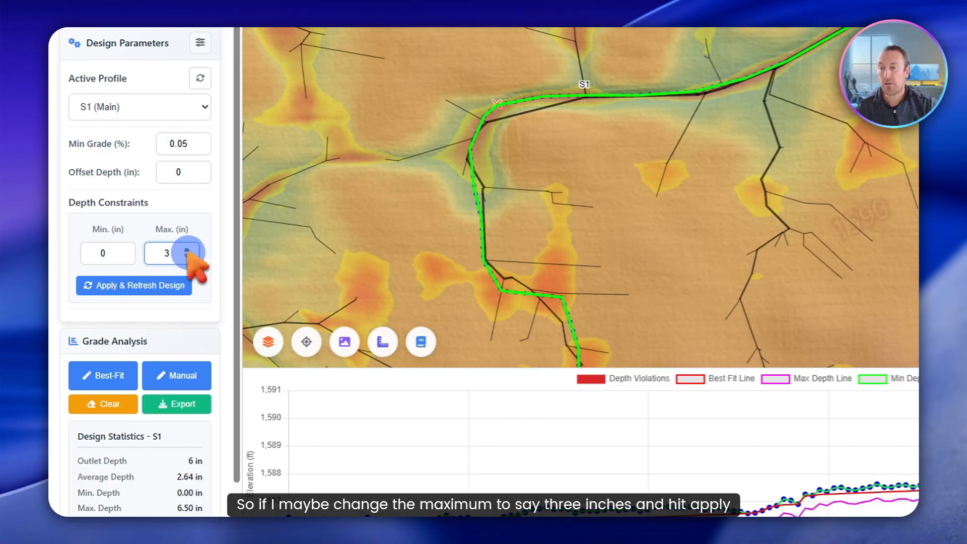
{"action": "left_click", "coordinate": [149, 284]}
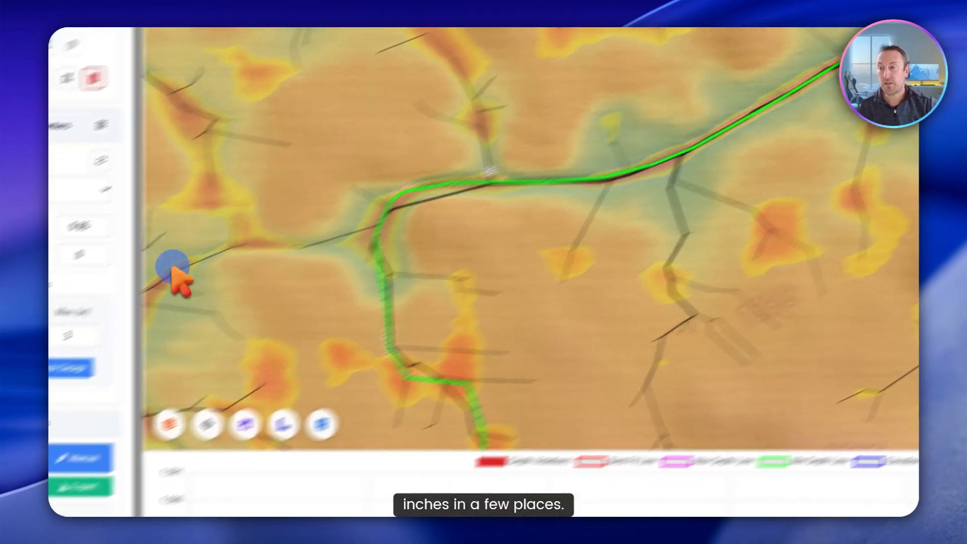
Return the main drain's maximum depth to 6 inches and review its route and design statistics
{"action": "left_click", "coordinate": [186, 284]}
{"action": "left_click", "coordinate": [186, 284]}
{"action": "left_click", "coordinate": [186, 284]}
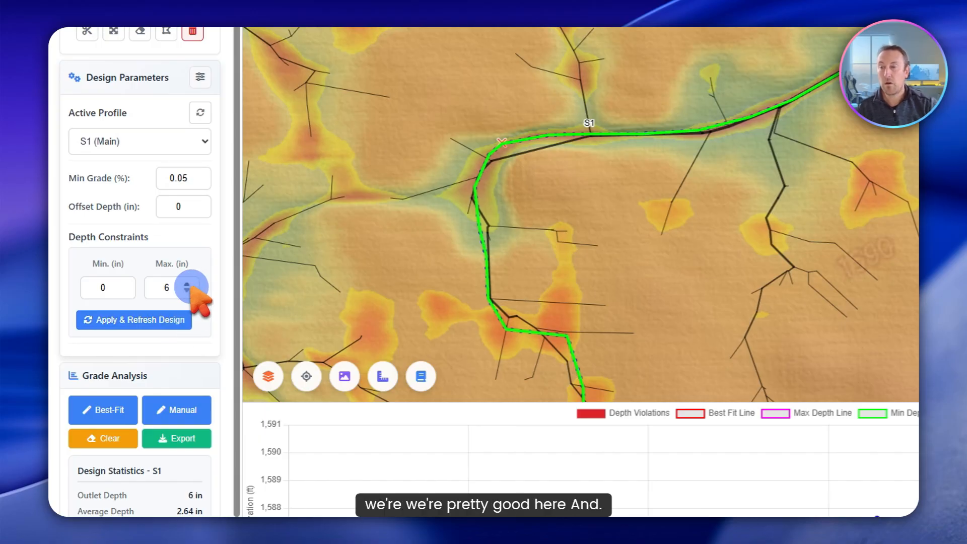
{"action": "scroll", "coordinate": [706, 187], "scroll_direction": "down", "scroll_amount": 2}
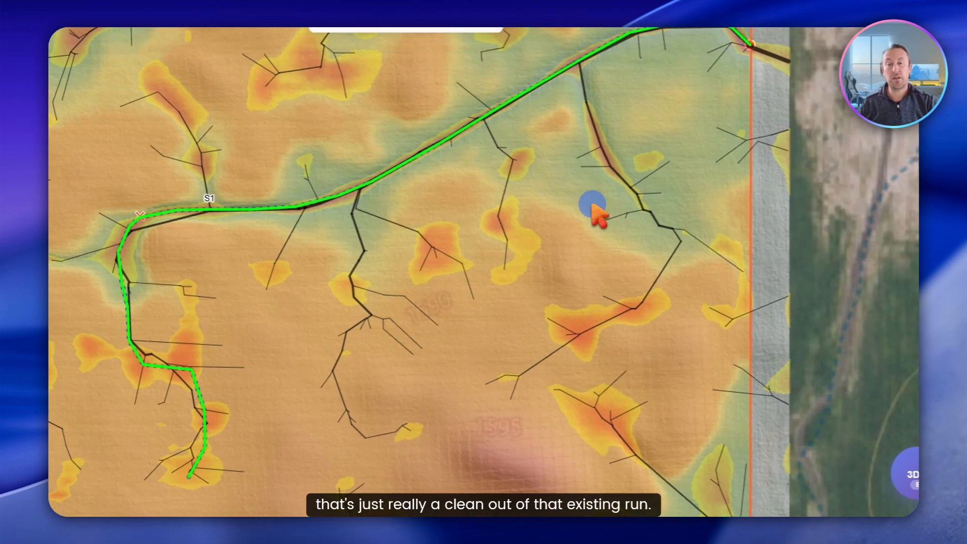
{"action": "left_click_drag", "start_coordinate": [595, 219], "coordinate": [595, 229]}
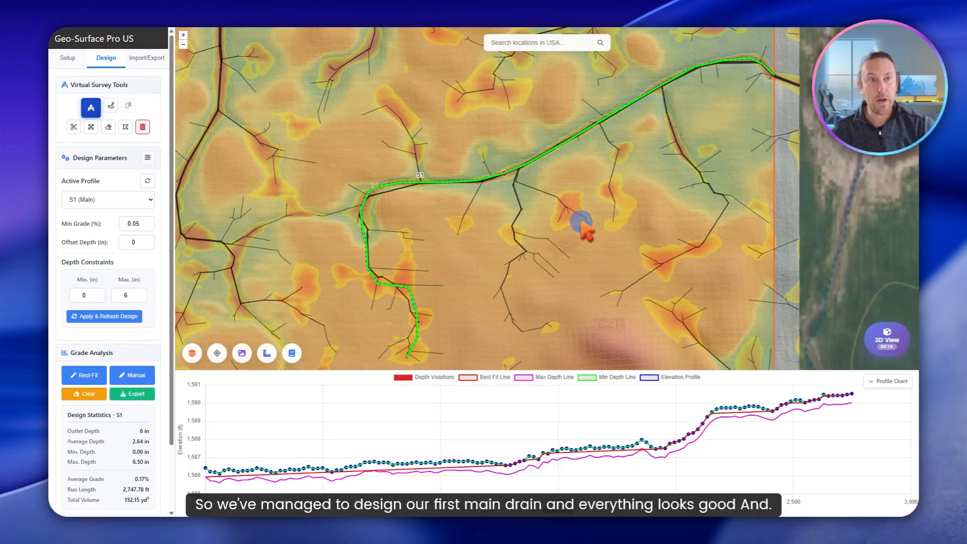
{"action": "scroll", "coordinate": [129, 346], "scroll_direction": "down", "scroll_amount": 2}
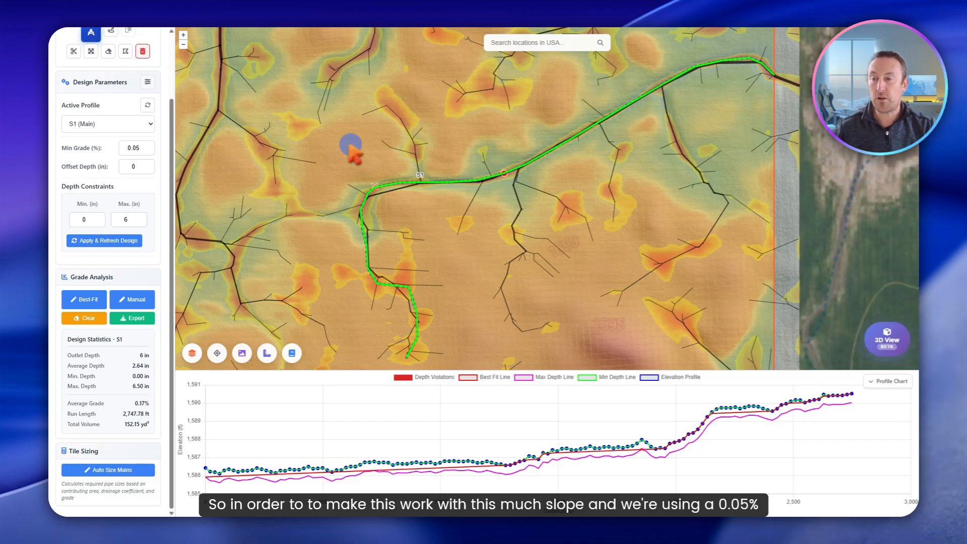
Set the main drain's minimum grade to 0.04% and refresh the design
{"action": "scroll", "coordinate": [130, 252], "scroll_direction": "up", "scroll_amount": 1}
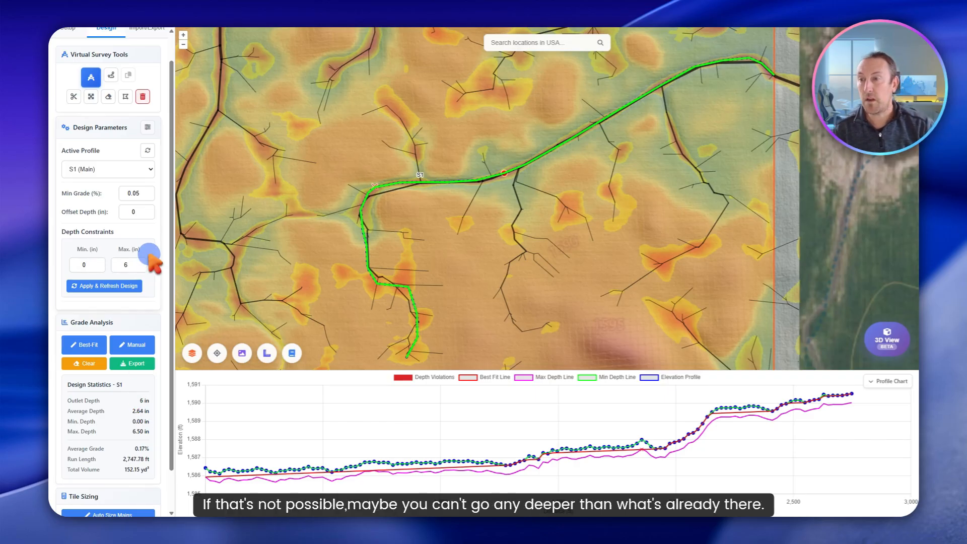
{"action": "left_click", "coordinate": [146, 197]}
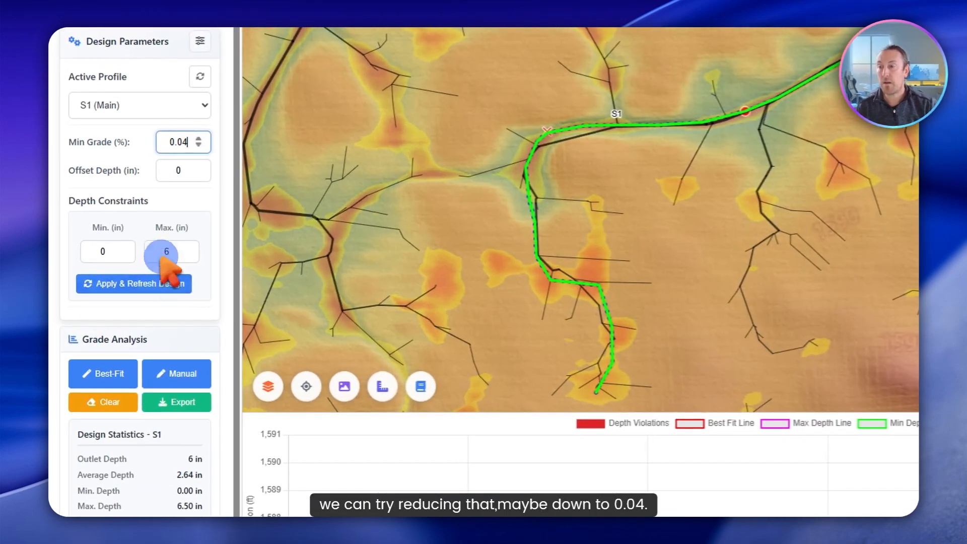
{"action": "left_click", "coordinate": [127, 283]}
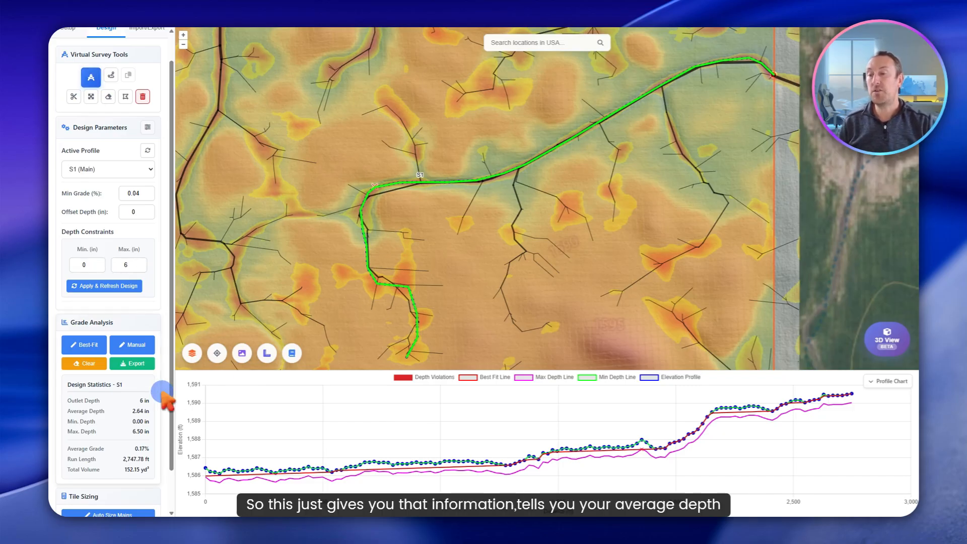
Review the main drain's design statistics and inspect the default surface and tile drainage parameters, including the implement width
{"action": "scroll", "coordinate": [141, 399], "scroll_direction": "down", "scroll_amount": 1}
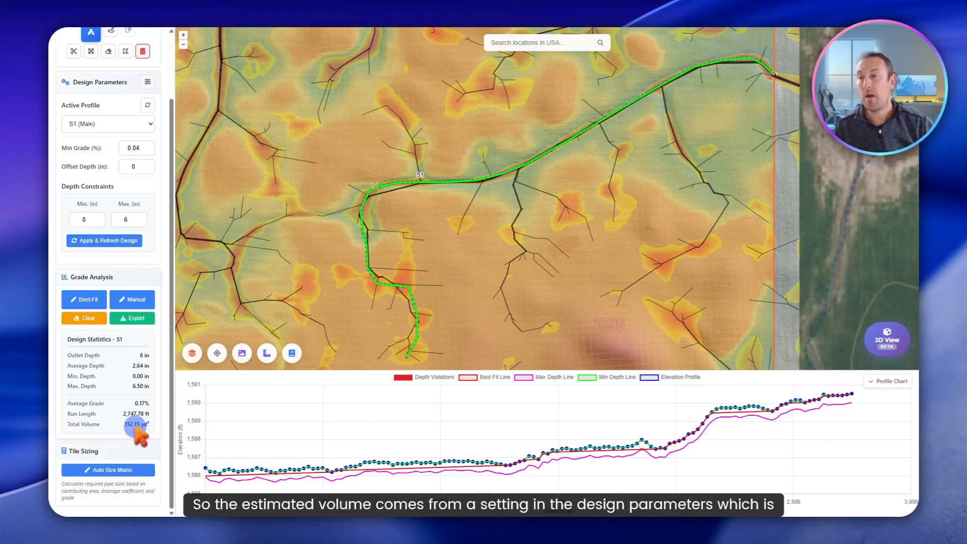
{"action": "scroll", "coordinate": [101, 282], "scroll_direction": "up", "scroll_amount": 3}
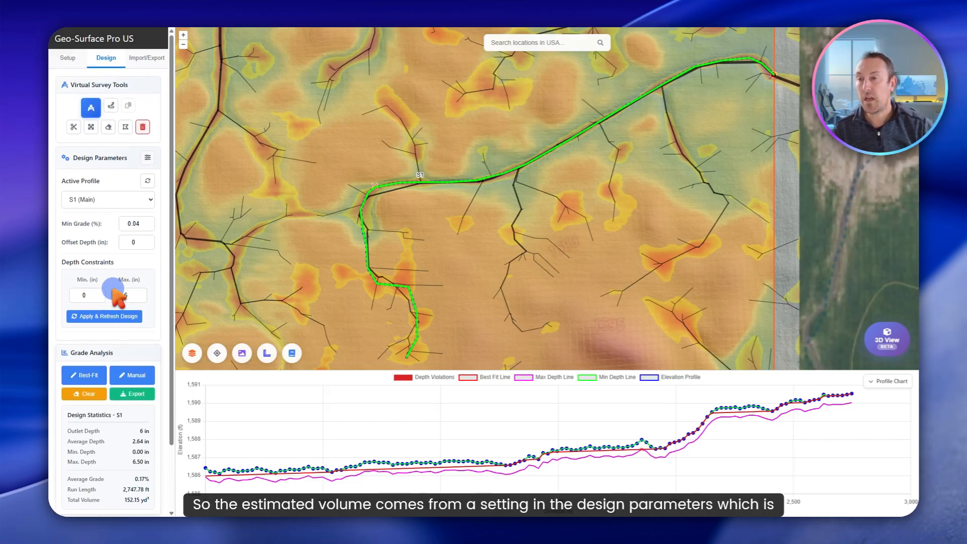
{"action": "left_click", "coordinate": [148, 158]}
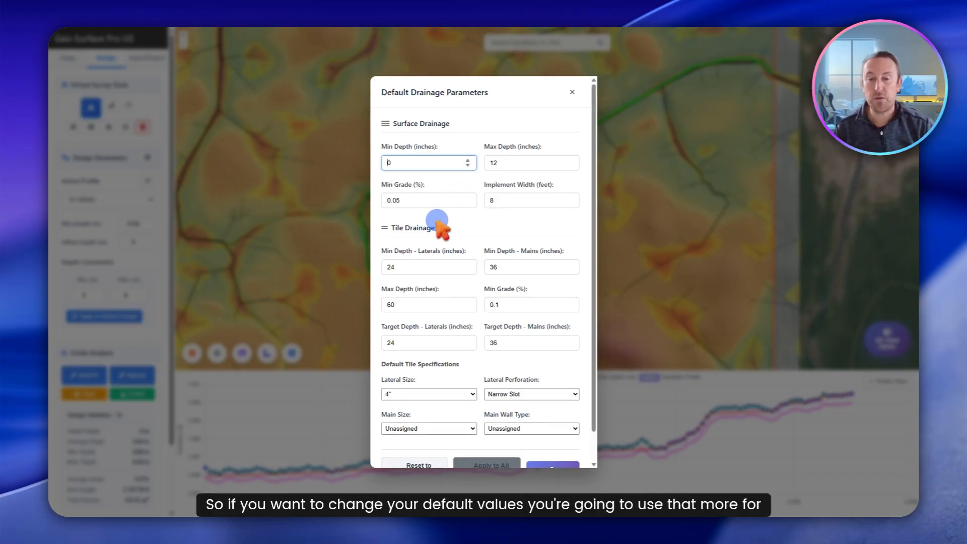
{"action": "scroll", "coordinate": [461, 235], "scroll_direction": "down", "scroll_amount": 1}
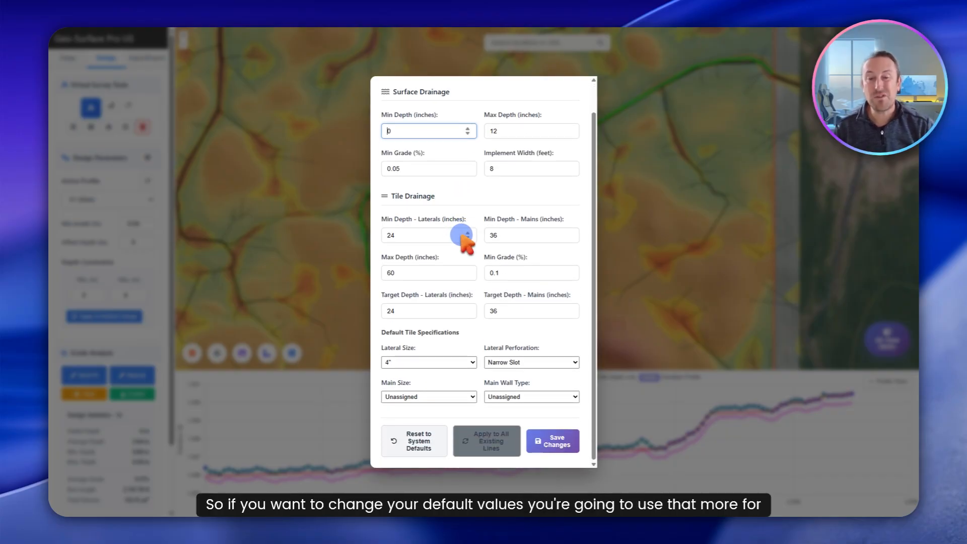
{"action": "scroll", "coordinate": [461, 235], "scroll_direction": "up", "scroll_amount": 1}
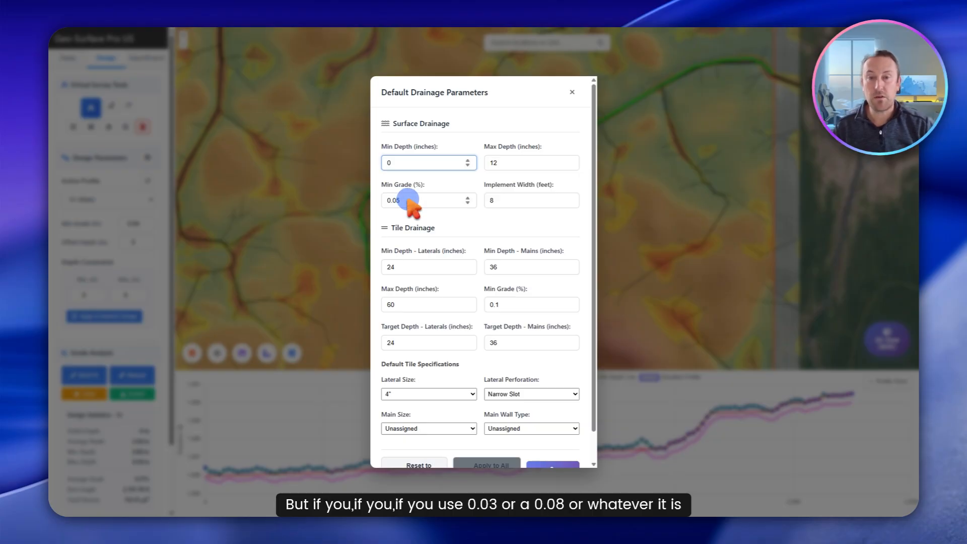
{"action": "left_click", "coordinate": [508, 201]}
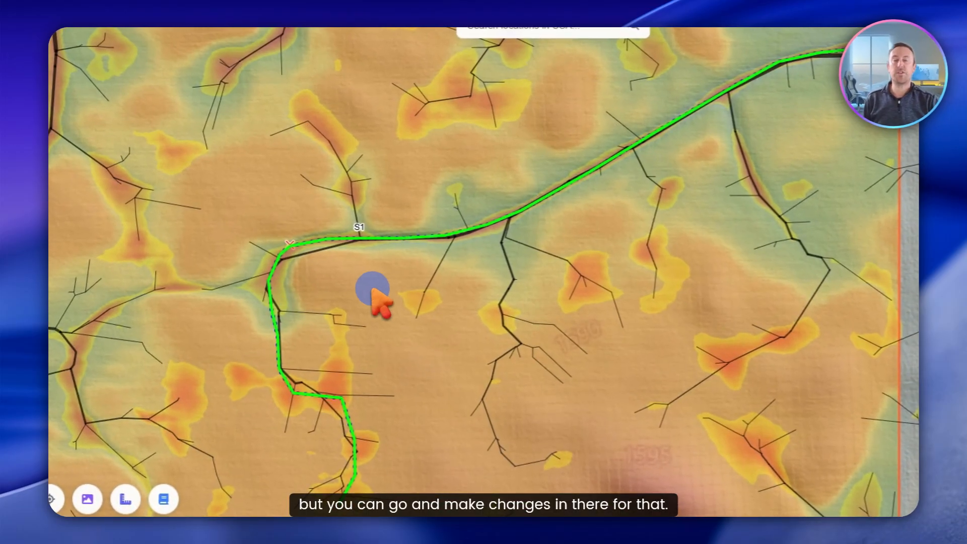
Draw a surface tributary from the eastern part of the main drain along the southeastern flow line into the ponding area
{"action": "left_click_drag", "start_coordinate": [394, 298], "coordinate": [299, 276]}
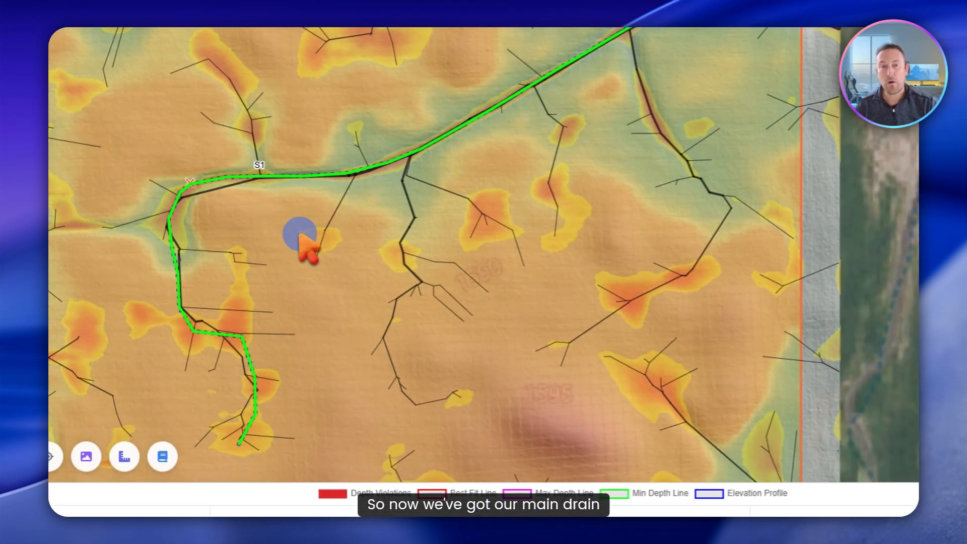
{"action": "left_click_drag", "start_coordinate": [570, 200], "coordinate": [419, 230]}
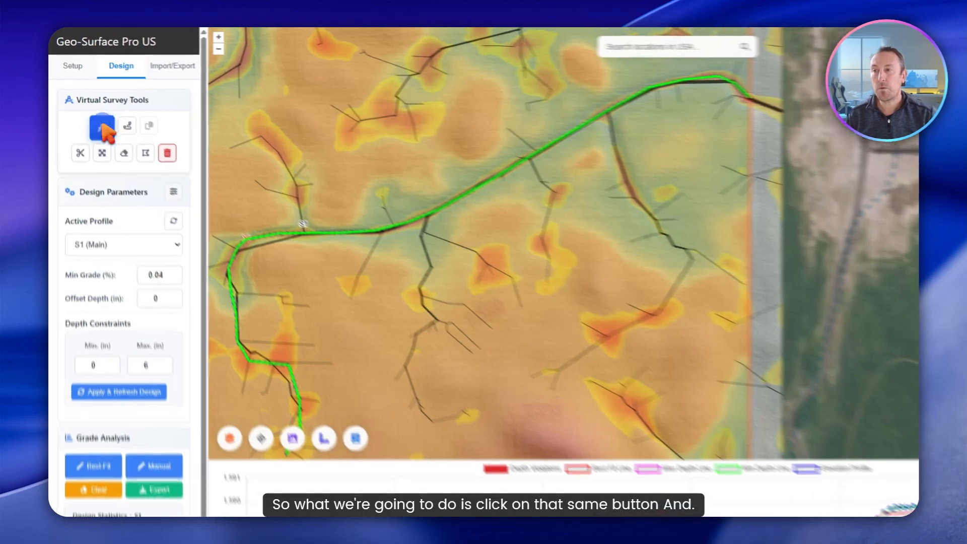
{"action": "left_click", "coordinate": [90, 107]}
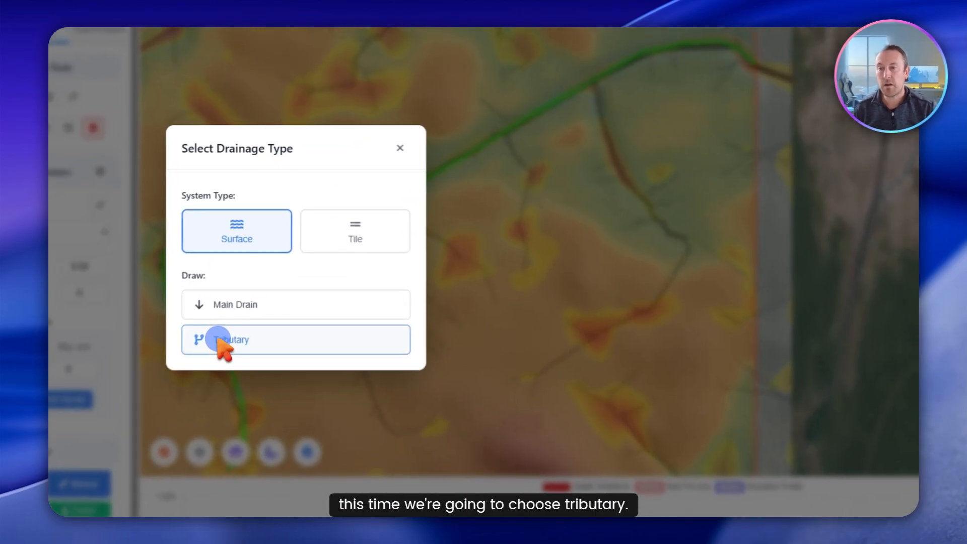
{"action": "left_click", "coordinate": [235, 275]}
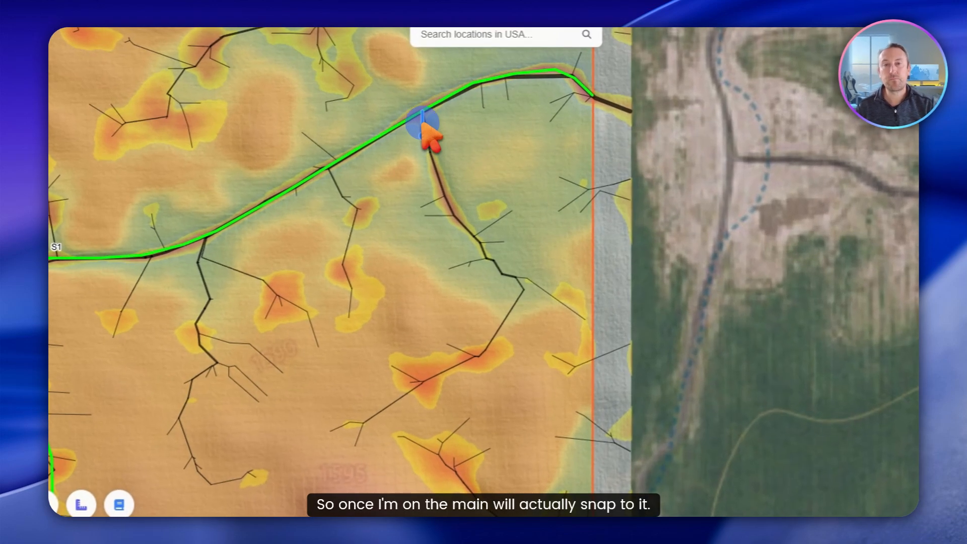
{"action": "left_click", "coordinate": [492, 93]}
{"action": "mouse_move", "coordinate": [441, 197]}
{"action": "left_mouse_down"}
{"action": "mouse_move", "coordinate": [460, 237]}
{"action": "mouse_move", "coordinate": [518, 290]}
{"action": "mouse_move", "coordinate": [497, 337]}
{"action": "mouse_move", "coordinate": [410, 387]}
{"action": "left_mouse_up"}
{"action": "left_click_drag", "start_coordinate": [444, 228], "coordinate": [434, 230]}
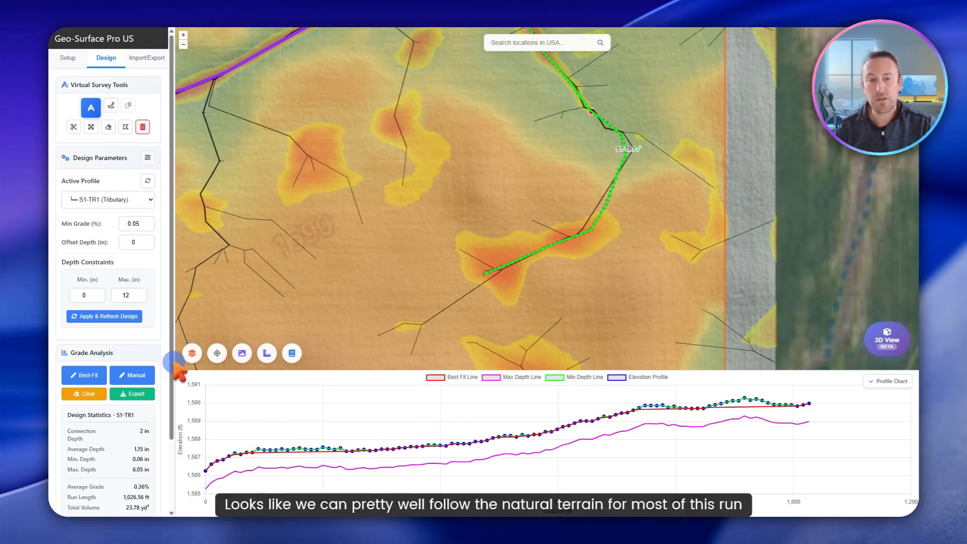
Review the new tributary's design statistics and its route back to the main drain
{"action": "scroll", "coordinate": [147, 402], "scroll_direction": "down", "scroll_amount": 2}
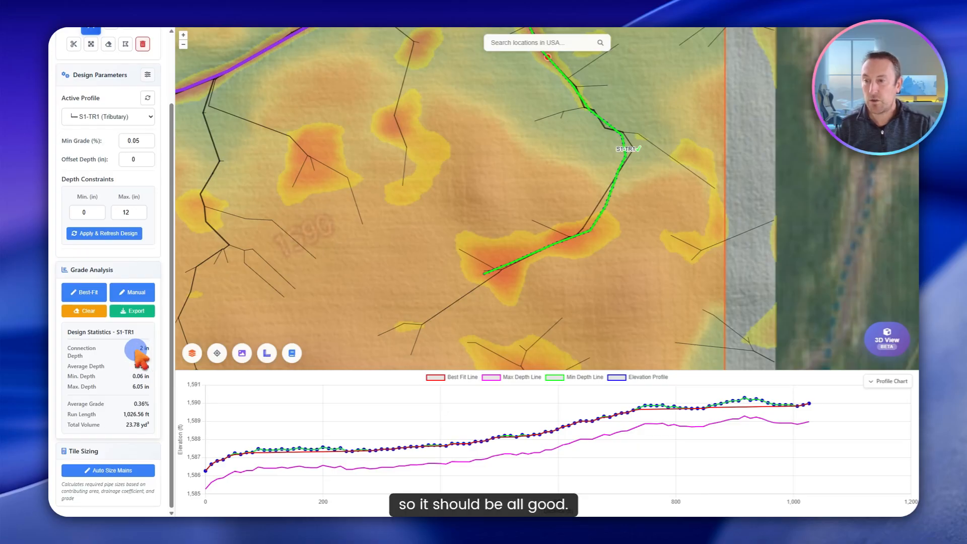
{"action": "scroll", "coordinate": [134, 348], "scroll_direction": "up", "scroll_amount": 2}
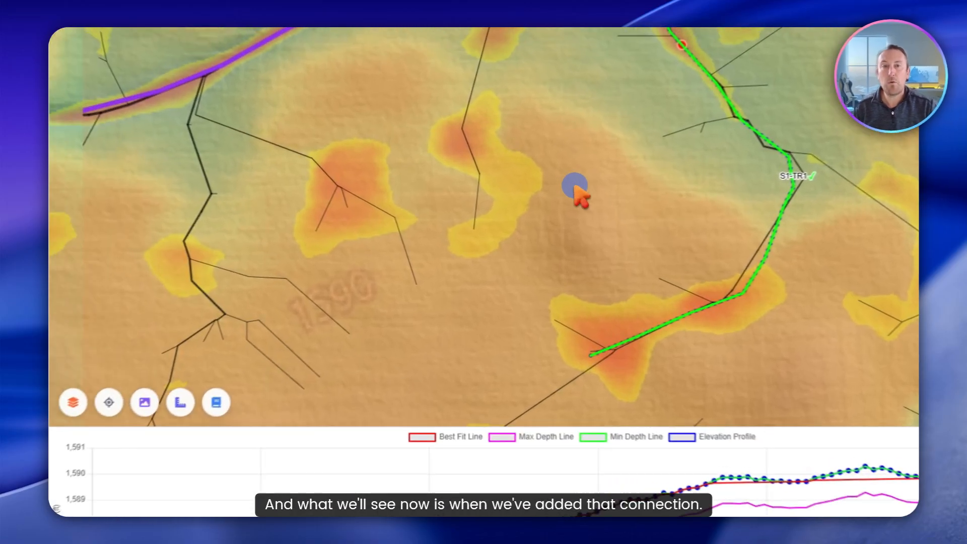
{"action": "scroll", "coordinate": [606, 185], "scroll_direction": "down", "scroll_amount": 3}
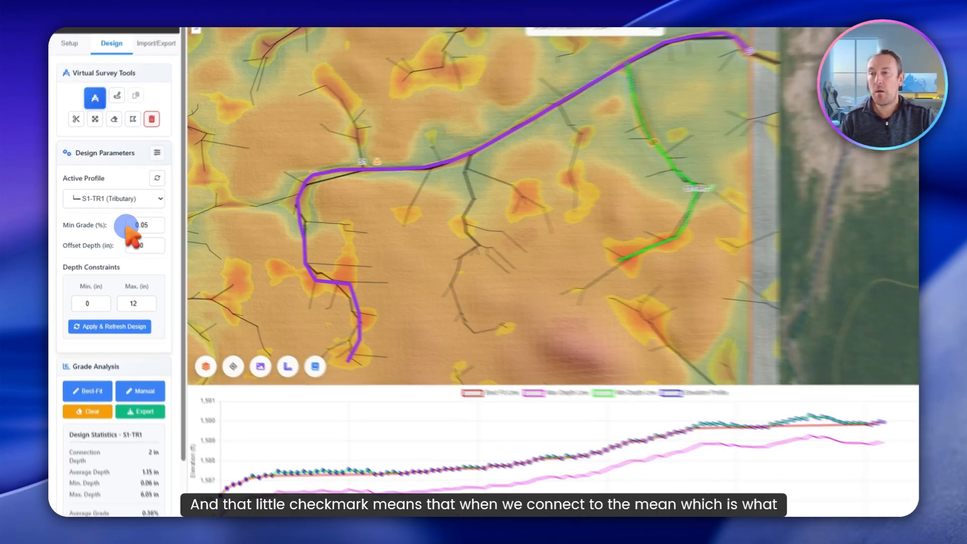
Make S1 (Main) the active profile and inspect its tributary connection and depth violation on the profile chart
{"action": "left_click", "coordinate": [107, 200]}
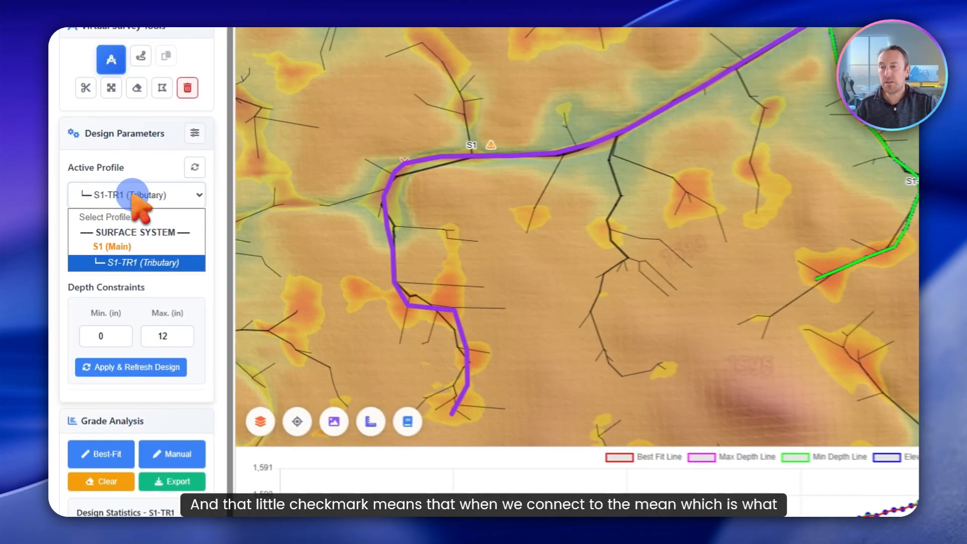
{"action": "left_click", "coordinate": [141, 247]}
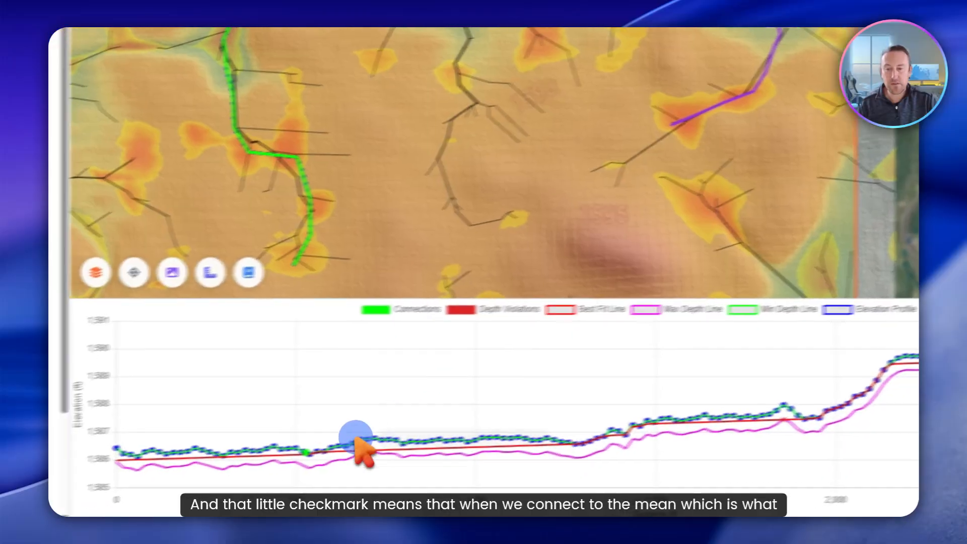
{"action": "mouse_move", "coordinate": [307, 454]}
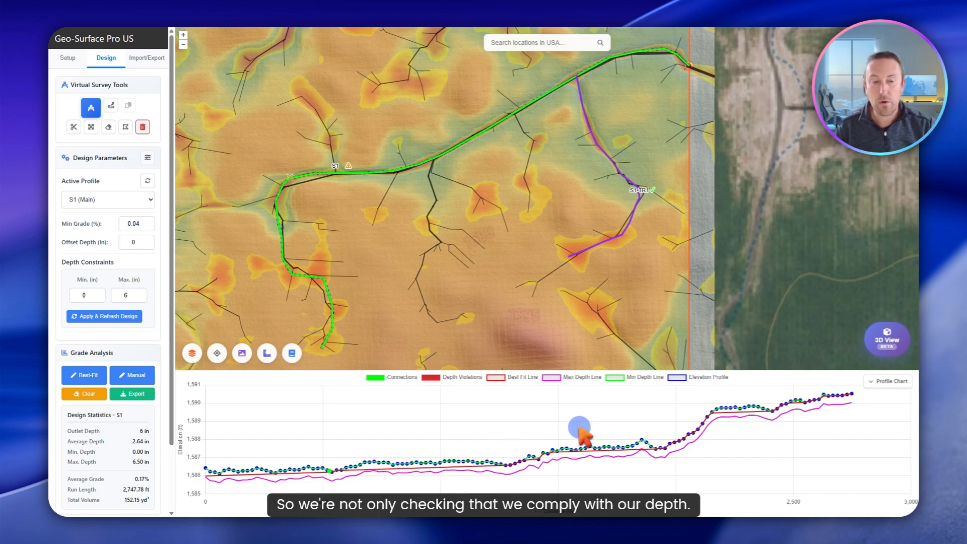
{"action": "mouse_move", "coordinate": [641, 449]}
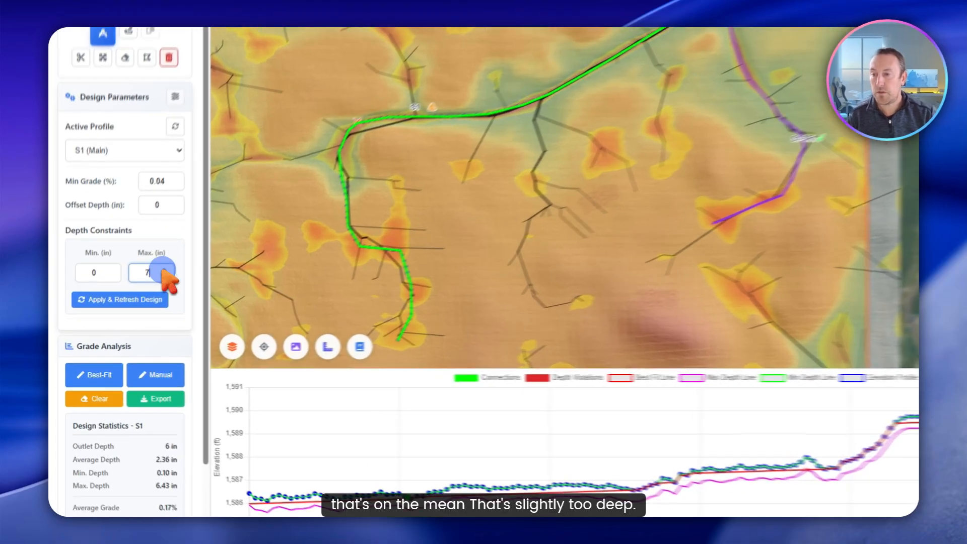
Try a maximum depth of 7 inches for the main drain, refresh the design, and return the limit to 6 inches
{"action": "left_click", "coordinate": [143, 294]}
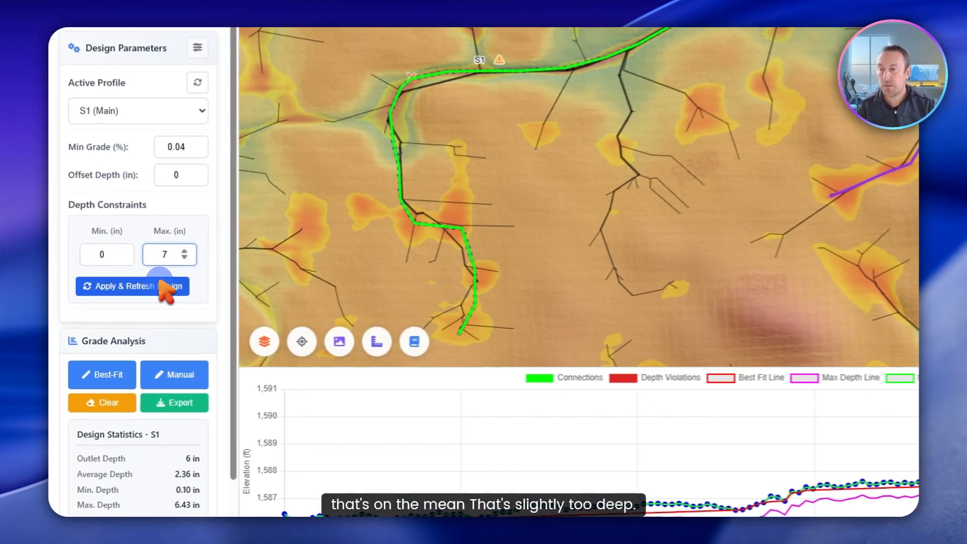
{"action": "left_click", "coordinate": [112, 317]}
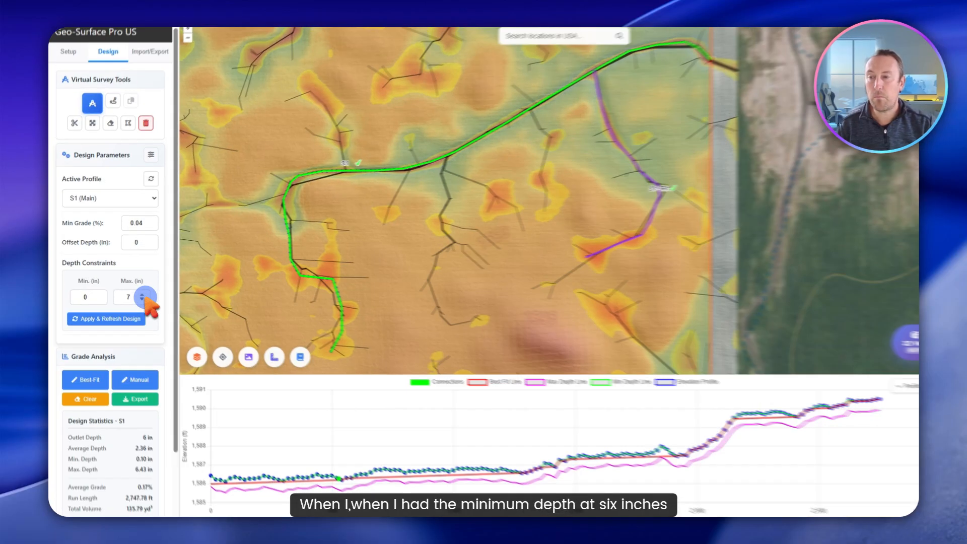
{"action": "left_click", "coordinate": [139, 298]}
{"action": "left_click", "coordinate": [162, 352]}
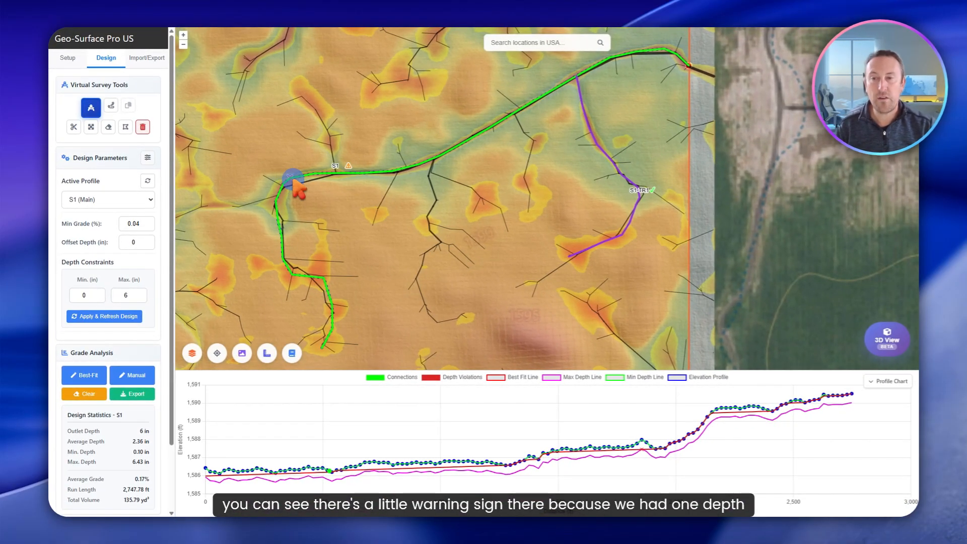
Set the main drain's maximum depth to 7 inches and refresh the design
{"action": "double_click", "coordinate": [135, 295]}
{"action": "type", "text": "7"}
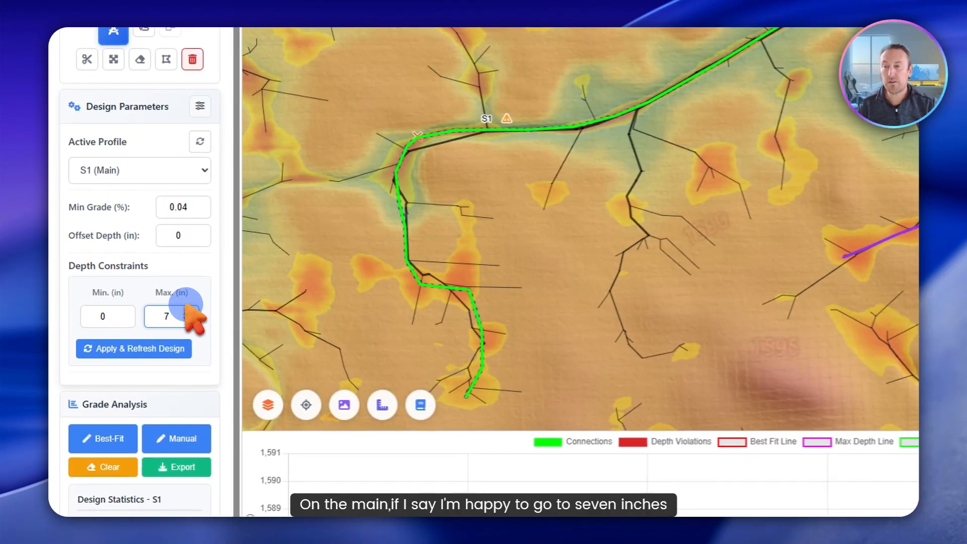
{"action": "left_click", "coordinate": [142, 352]}
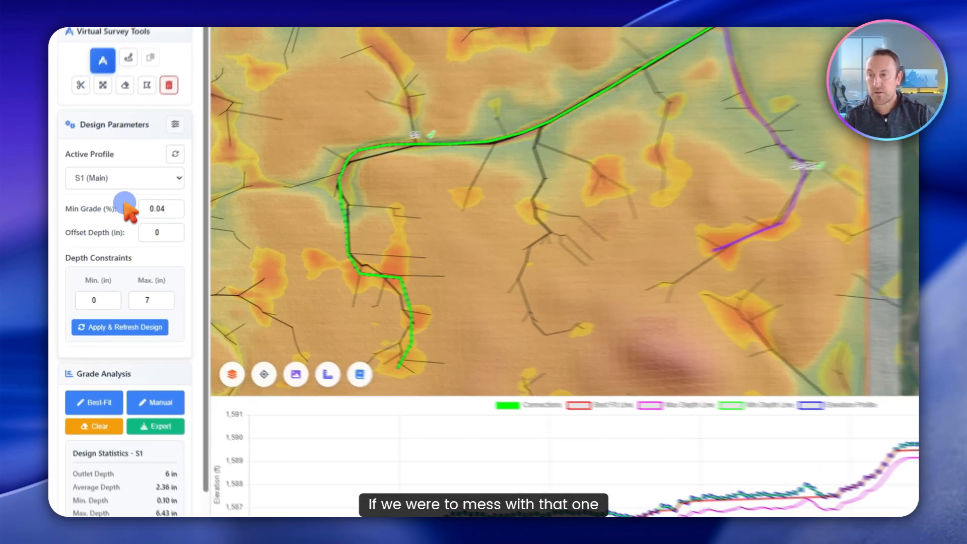
Make the S1-TR1 tributary the active profile, set its minimum depth to 10 inches, and refresh the design
{"action": "left_click", "coordinate": [101, 200]}
{"action": "left_click", "coordinate": [103, 243]}
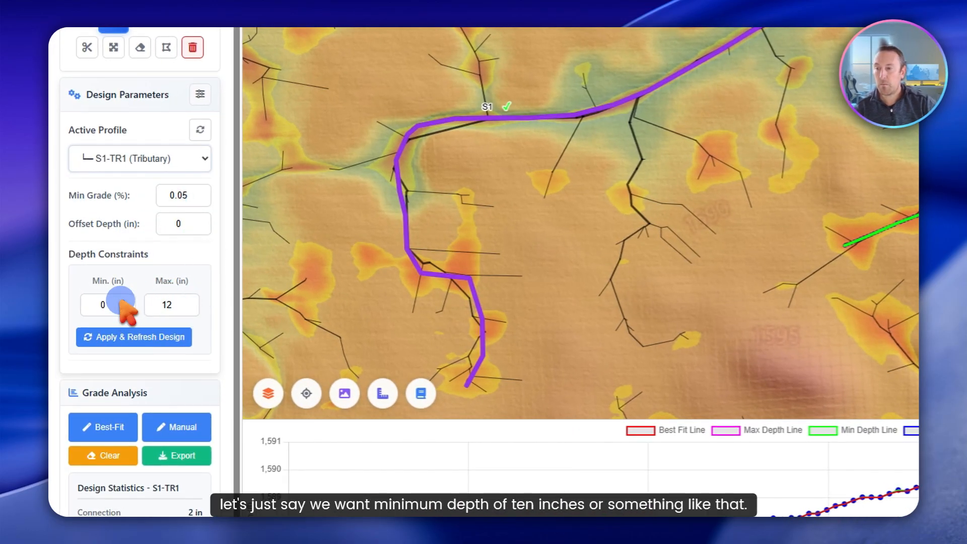
{"action": "key", "text": "BackSpace"}
{"action": "type", "text": "10"}
{"action": "left_click", "coordinate": [101, 336]}
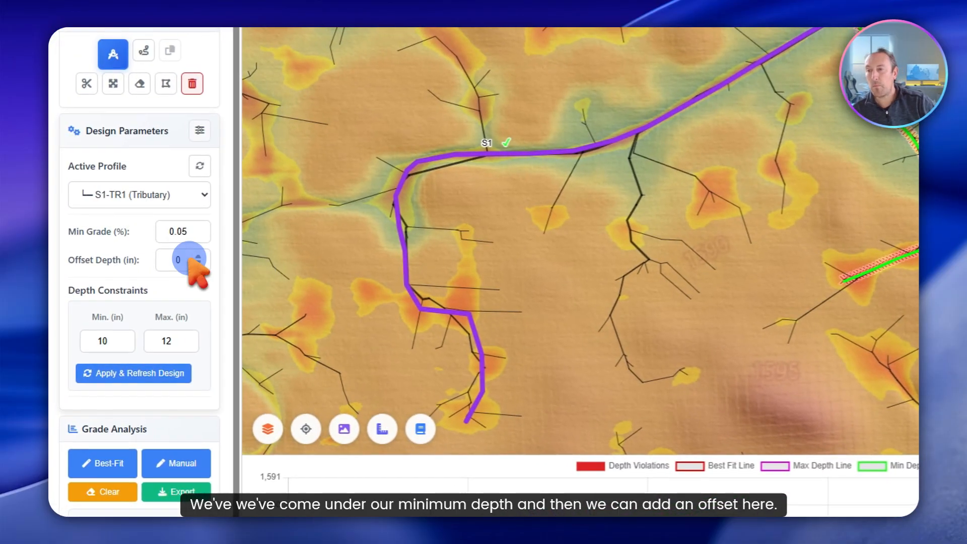
Try an offset depth of 10 inches for the tributary and refresh the design
{"action": "left_click", "coordinate": [179, 258]}
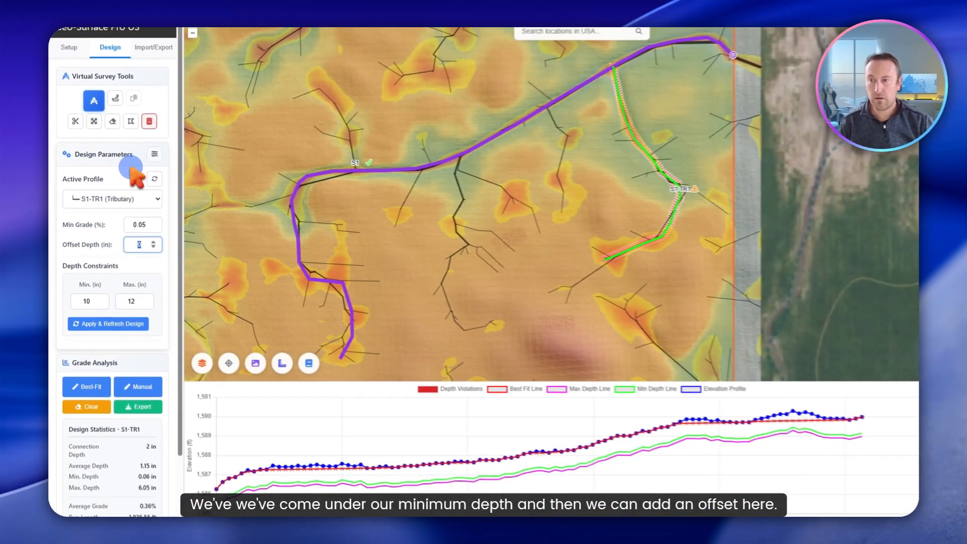
{"action": "type", "text": "10"}
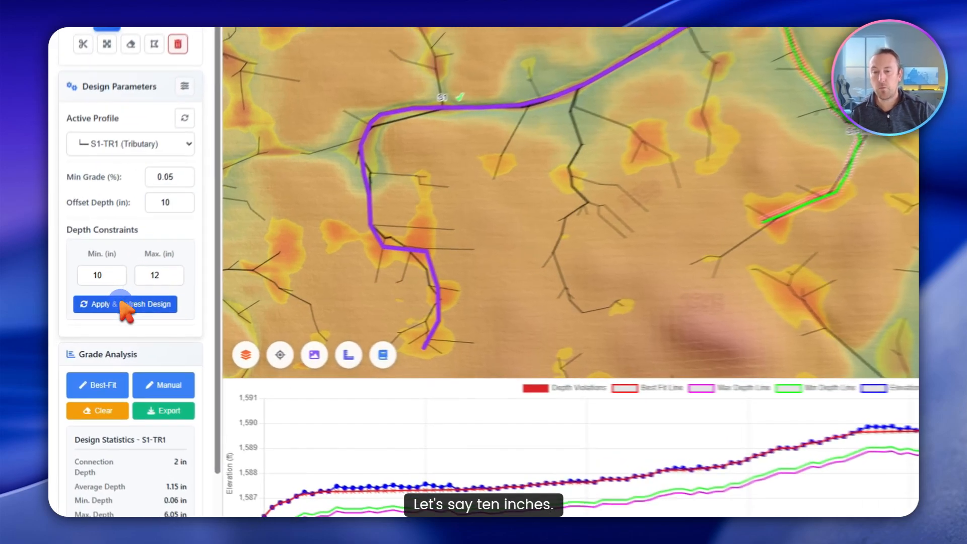
{"action": "left_click", "coordinate": [104, 317]}
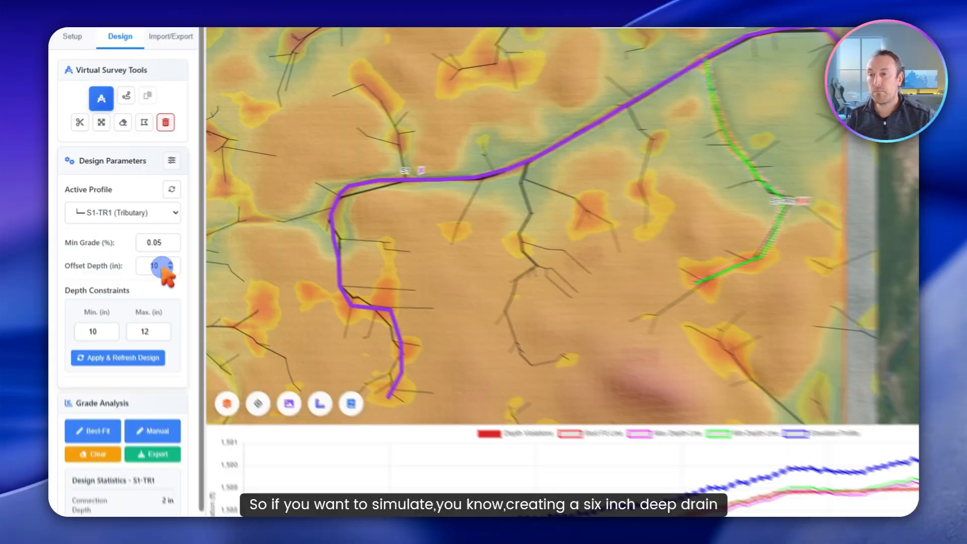
Set the tributary's offset depth to 6 inches and its minimum depth to 0 inches, and refresh the design
{"action": "double_click", "coordinate": [133, 243]}
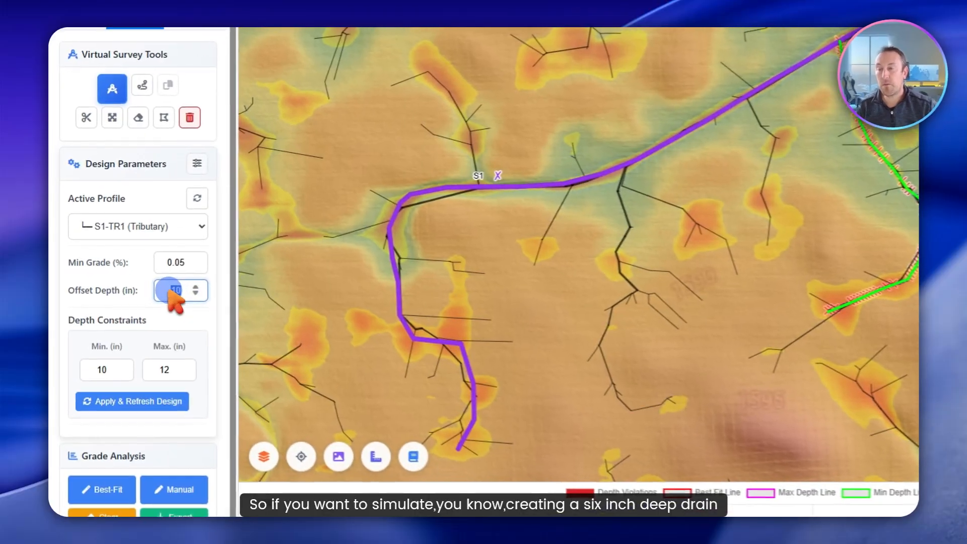
{"action": "type", "text": "6"}
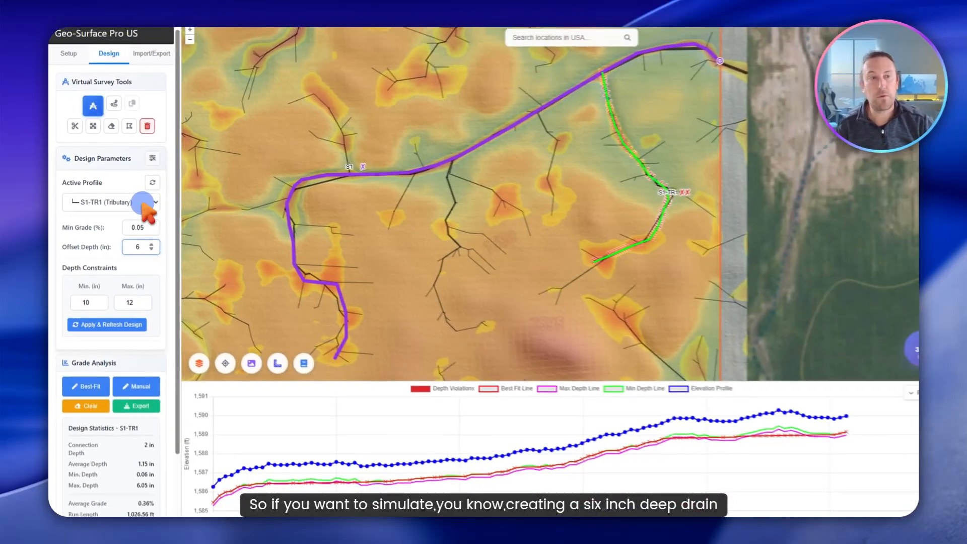
{"action": "double_click", "coordinate": [88, 294]}
{"action": "key", "text": "BackSpace"}
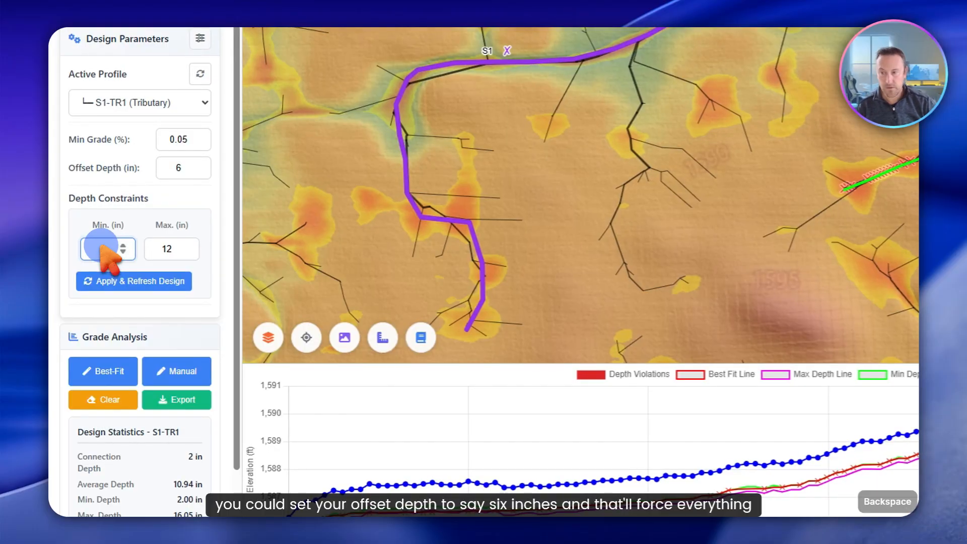
{"action": "type", "text": "0"}
{"action": "left_click", "coordinate": [138, 282]}
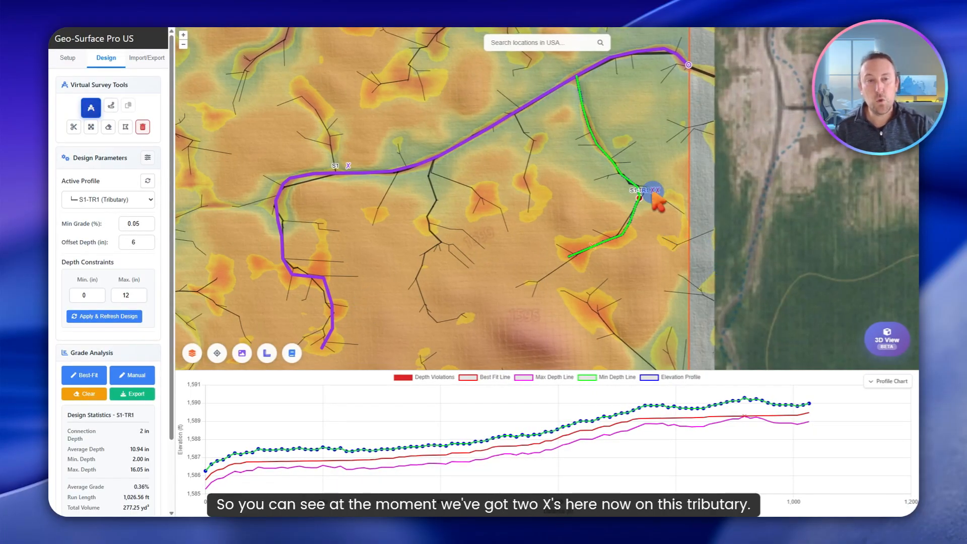
Examine the S1-TR1 tributary's connection on the map and make the S1 main the active profile to compare its depth
{"action": "scroll", "coordinate": [657, 197], "scroll_direction": "up", "scroll_amount": 2}
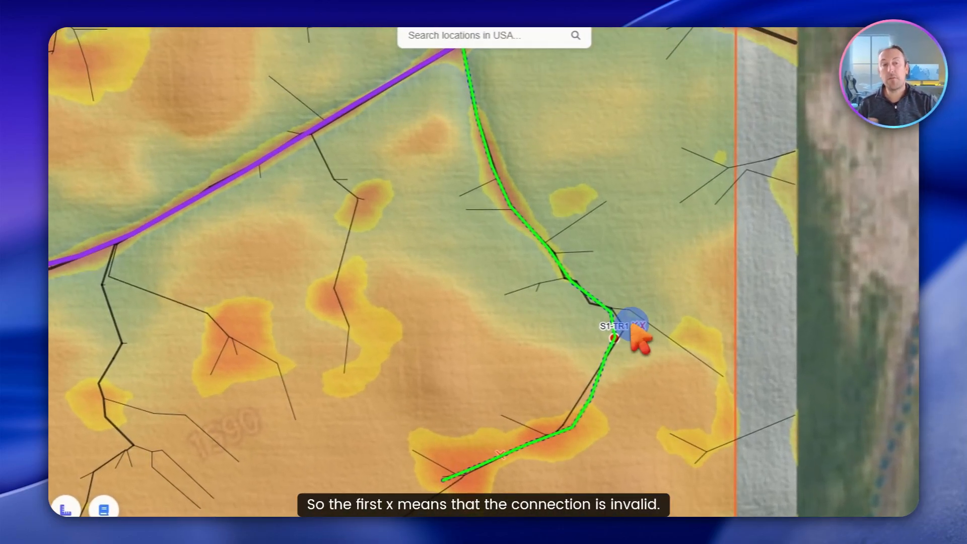
{"action": "left_click_drag", "start_coordinate": [618, 216], "coordinate": [632, 272]}
{"action": "left_click", "coordinate": [135, 182]}
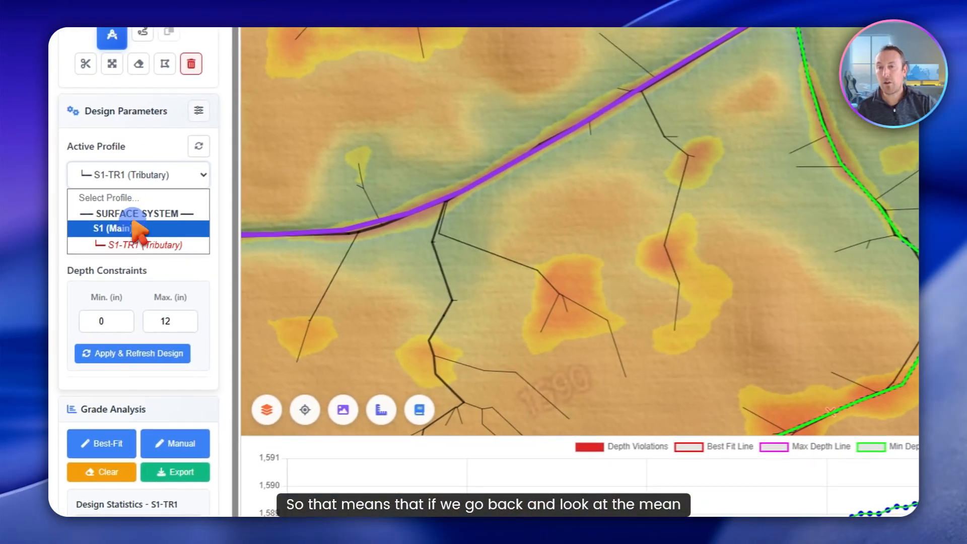
{"action": "left_click", "coordinate": [119, 233]}
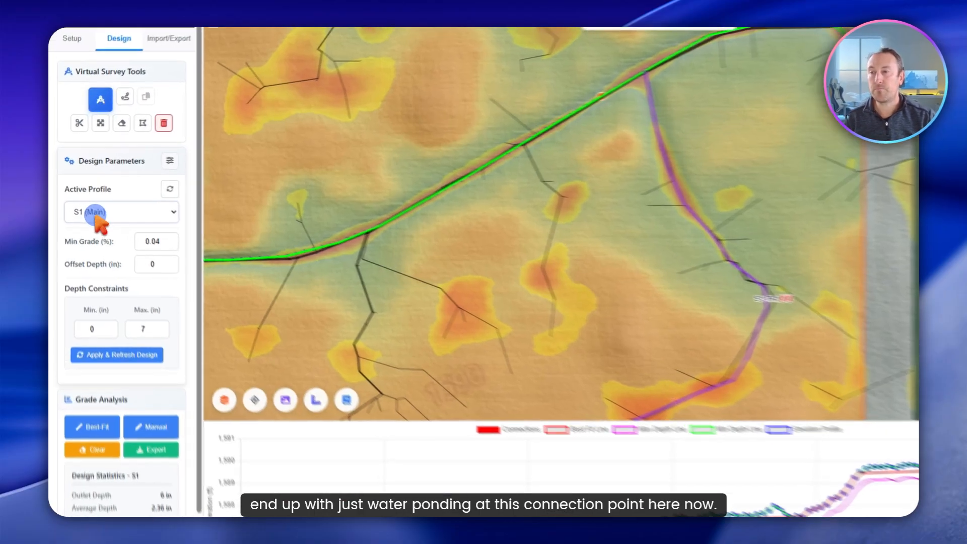
Make the S1-TR1 tributary the active profile, set its offset depth to 0 inches, and refresh the design
{"action": "left_click", "coordinate": [83, 201]}
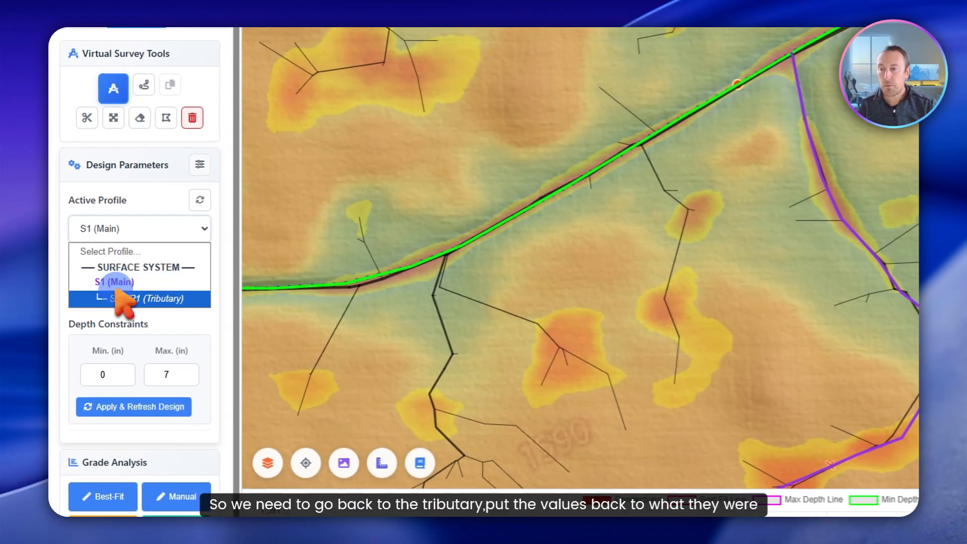
{"action": "left_click", "coordinate": [123, 299]}
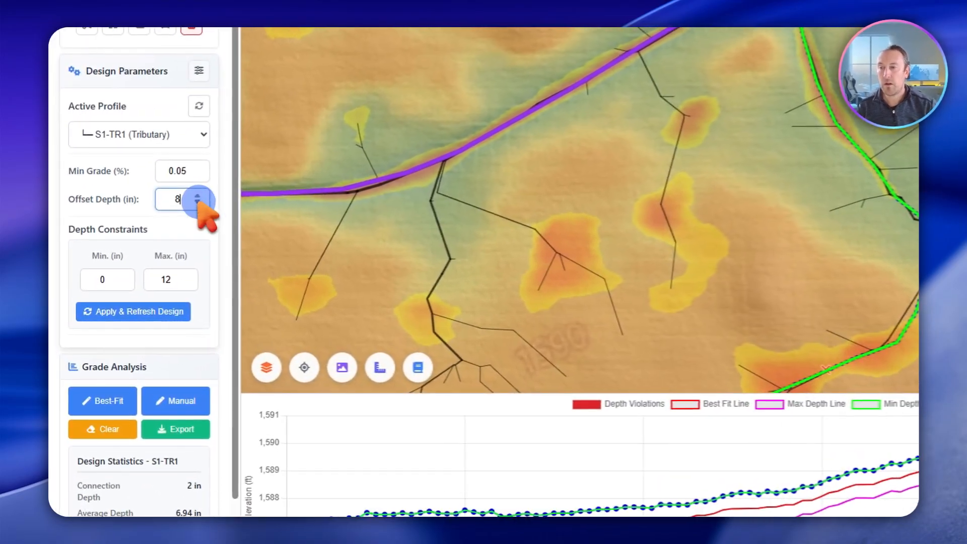
{"action": "left_click", "coordinate": [147, 245]}
{"action": "left_click", "coordinate": [147, 244]}
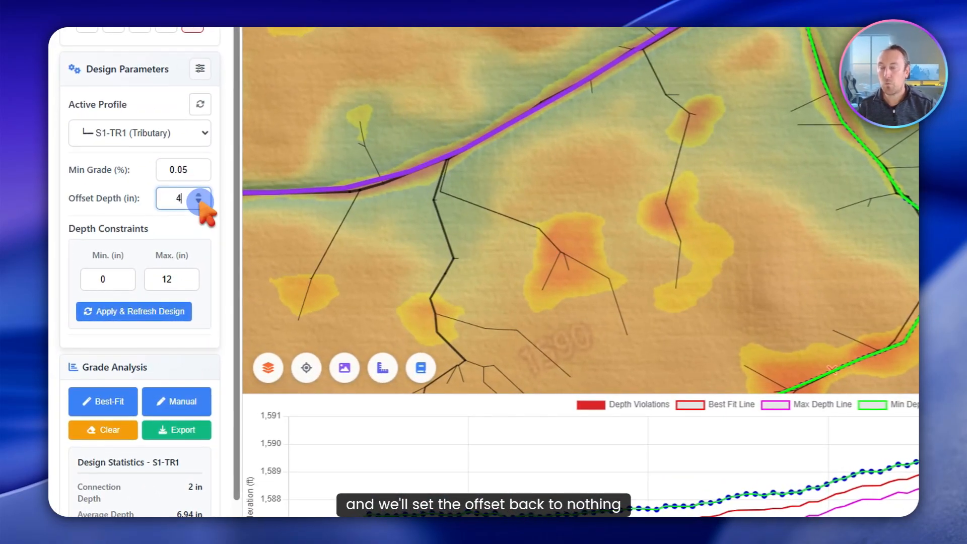
{"action": "left_click", "coordinate": [146, 310]}
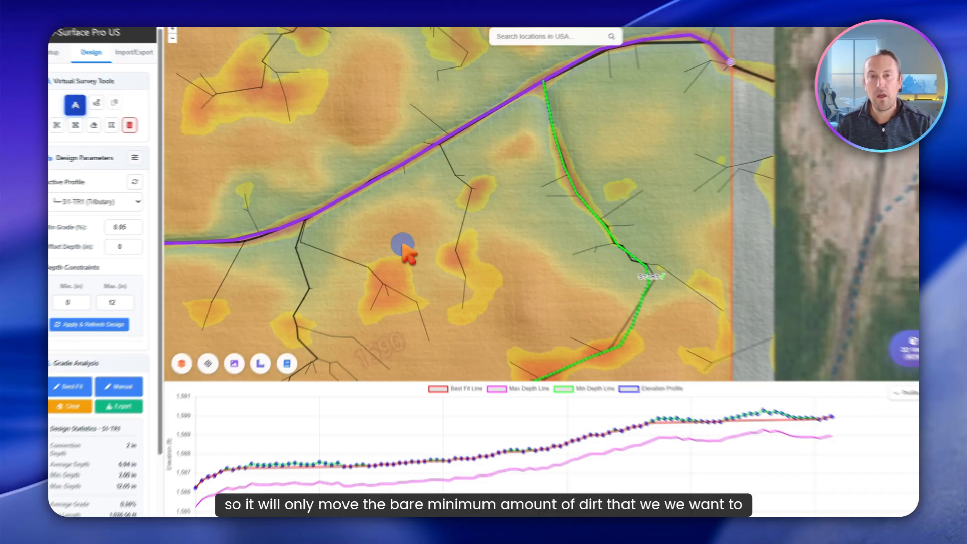
Check the validation status of the S1 main and its S1-TR1 tributary on the map and in the profile list
{"action": "scroll", "coordinate": [533, 208], "scroll_direction": "down", "scroll_amount": 3}
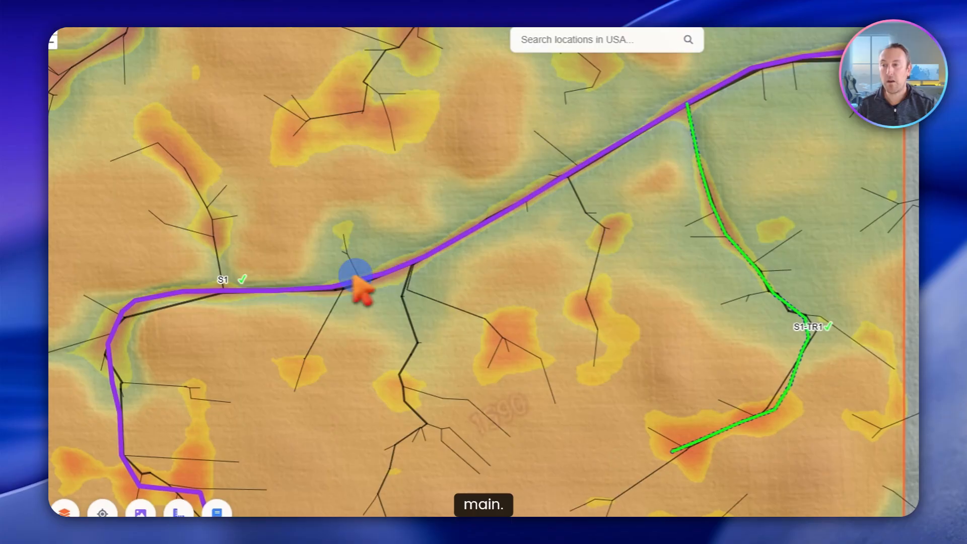
{"action": "left_click", "coordinate": [81, 202]}
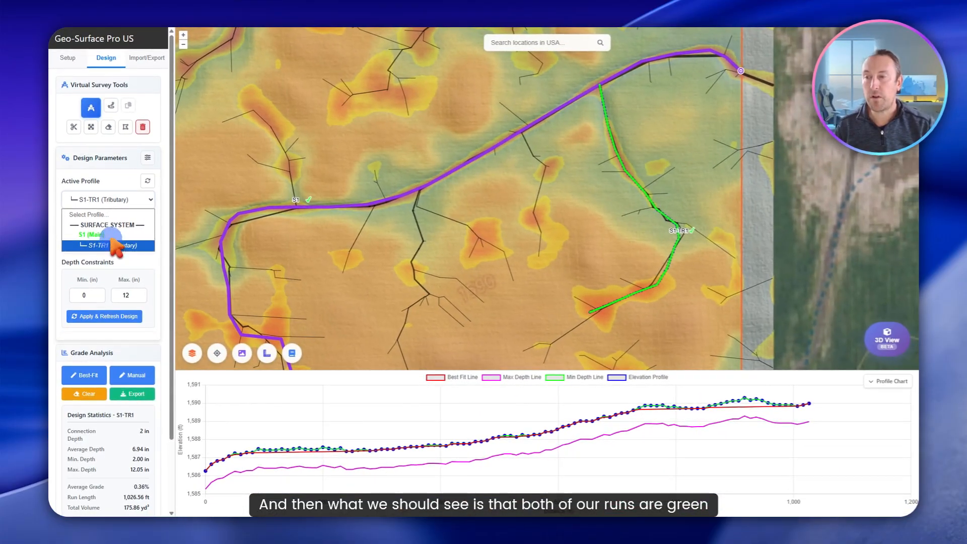
{"action": "left_click", "coordinate": [112, 244]}
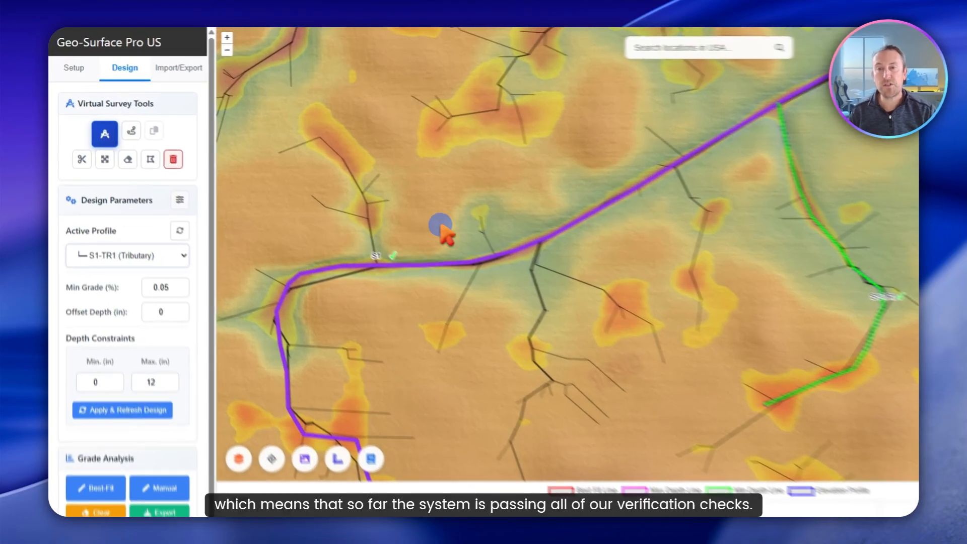
{"action": "left_click_drag", "start_coordinate": [409, 167], "coordinate": [451, 218]}
{"action": "scroll", "coordinate": [420, 161], "scroll_direction": "down", "scroll_amount": 2}
{"action": "left_click_drag", "start_coordinate": [596, 305], "coordinate": [636, 259]}
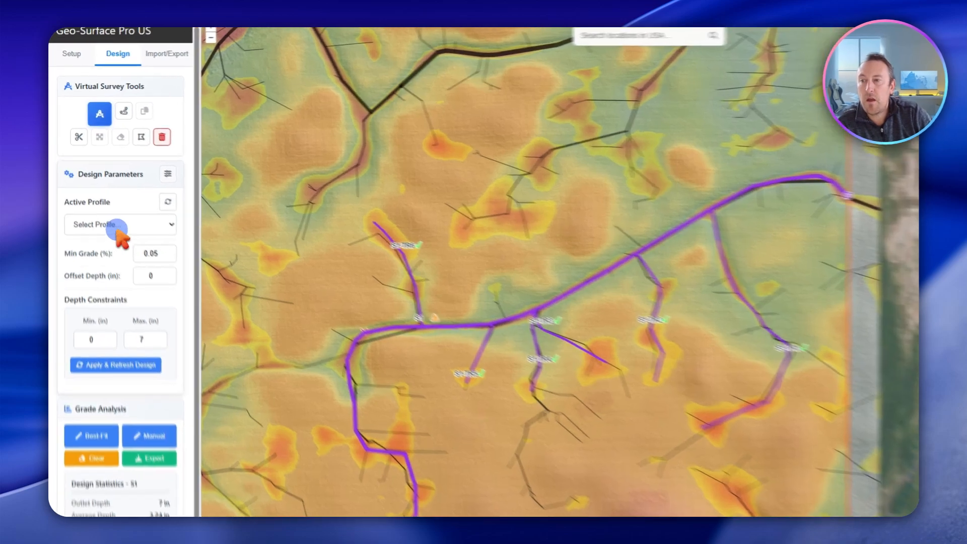
Make the S1 main the active profile and show its profile chart to examine the tributary connections
{"action": "left_click", "coordinate": [105, 200]}
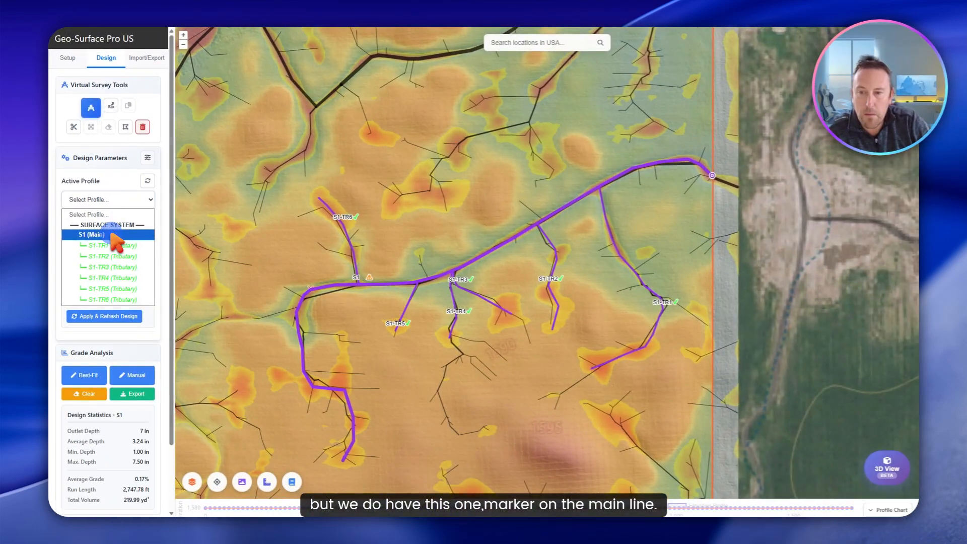
{"action": "left_click", "coordinate": [106, 235]}
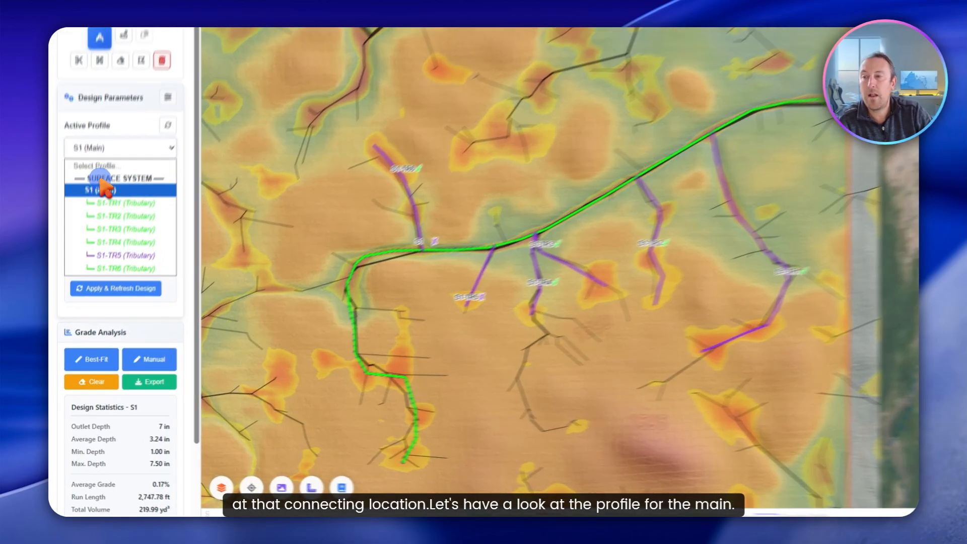
{"action": "left_click", "coordinate": [91, 235]}
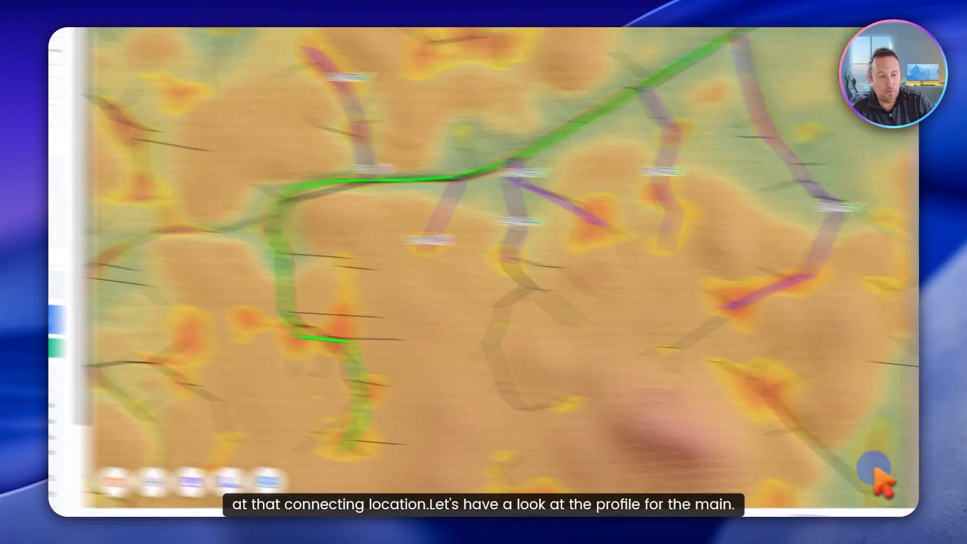
{"action": "left_click", "coordinate": [891, 507]}
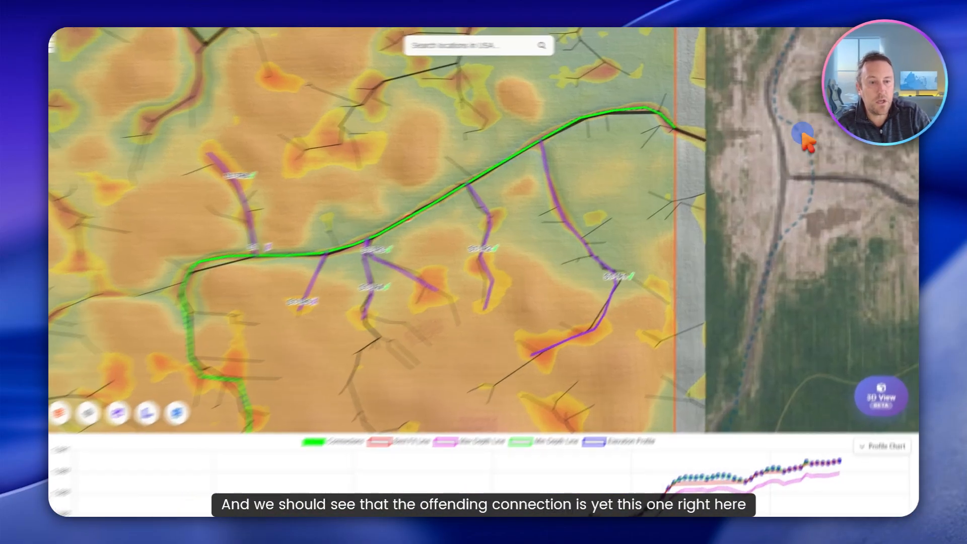
{"action": "mouse_move", "coordinate": [533, 463]}
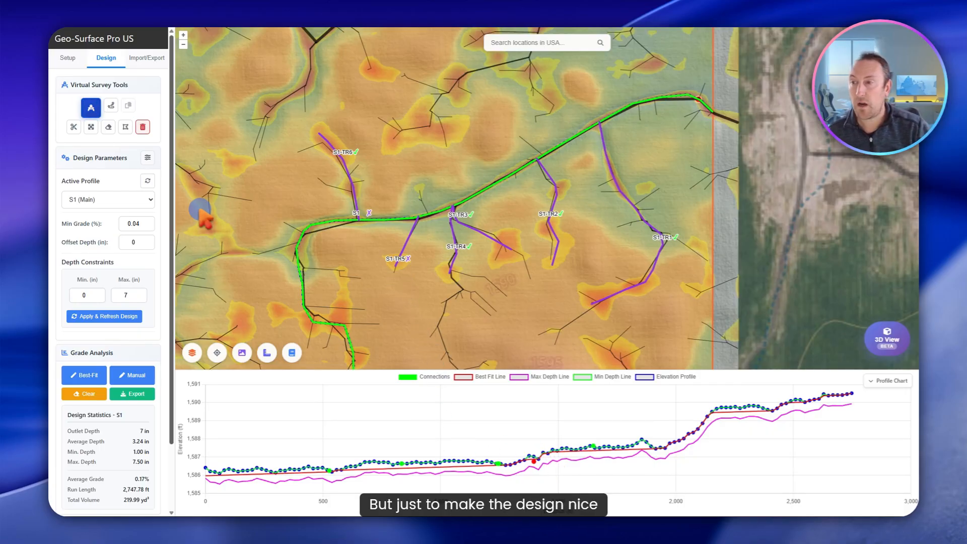
Set the S1 main's offset depth to 1 inch and its maximum depth to 8 inches, and refresh the design
{"action": "left_click", "coordinate": [147, 240]}
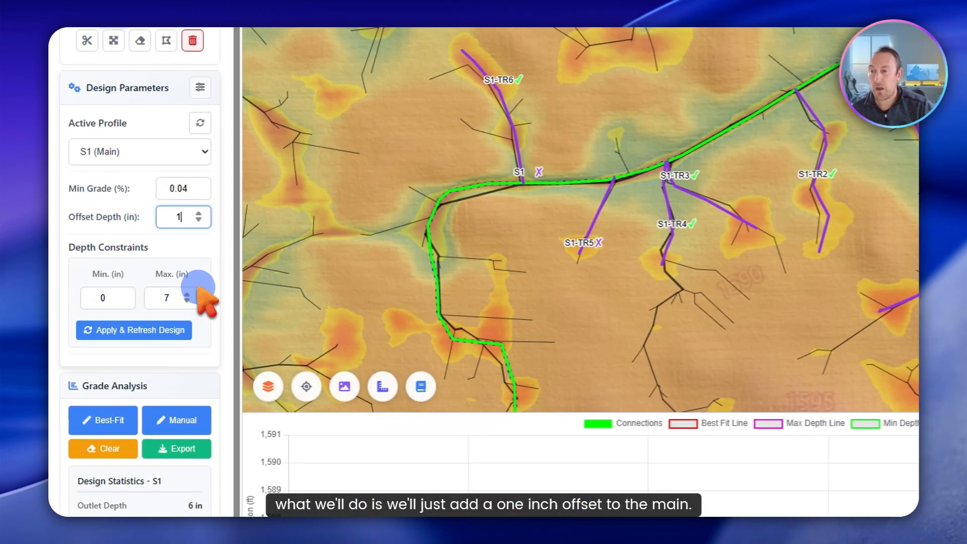
{"action": "left_click", "coordinate": [187, 295]}
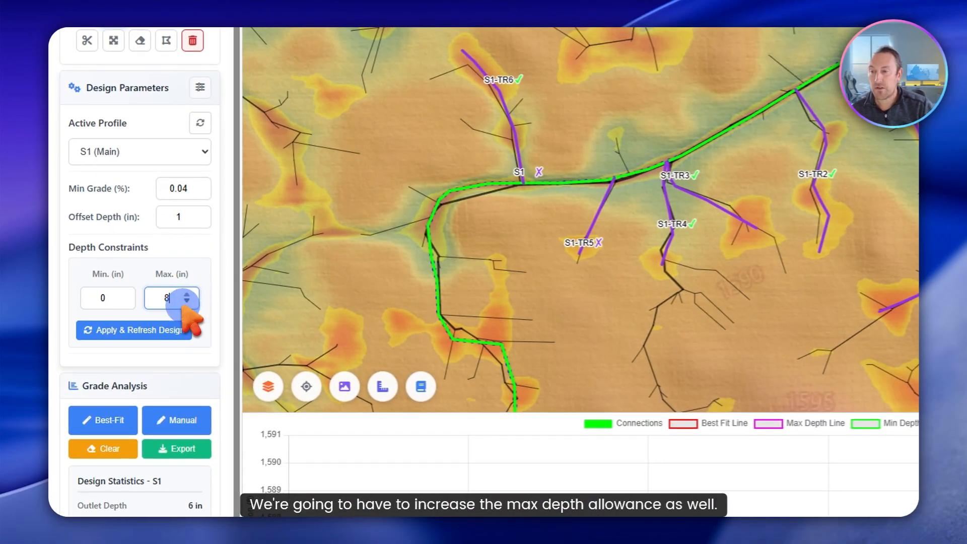
{"action": "left_click", "coordinate": [132, 330]}
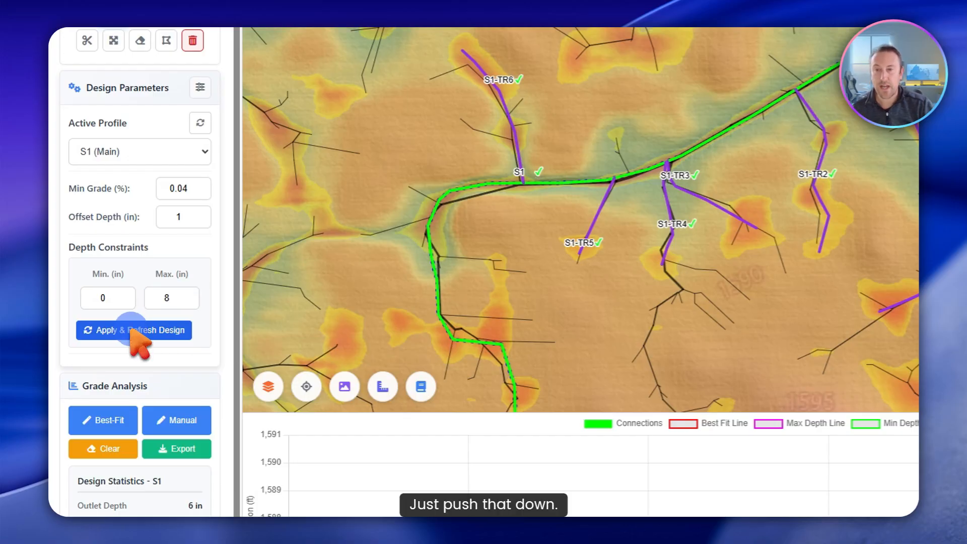
Check the validation status of the S1 main and its six tributaries in the profile list, keeping the main active
{"action": "left_click", "coordinate": [157, 152]}
{"action": "left_click", "coordinate": [151, 234]}
{"action": "left_click", "coordinate": [135, 152]}
{"action": "left_click", "coordinate": [132, 203]}
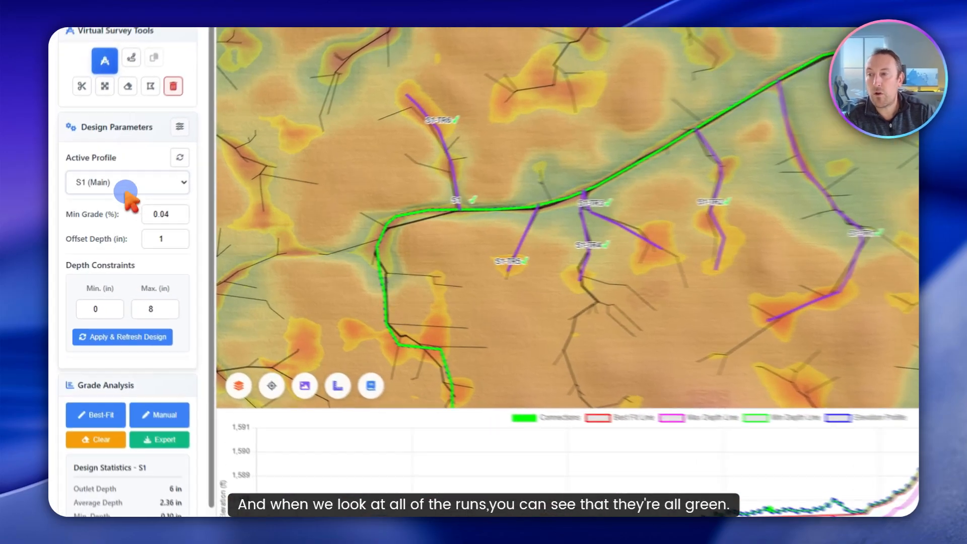
{"action": "left_click", "coordinate": [110, 201]}
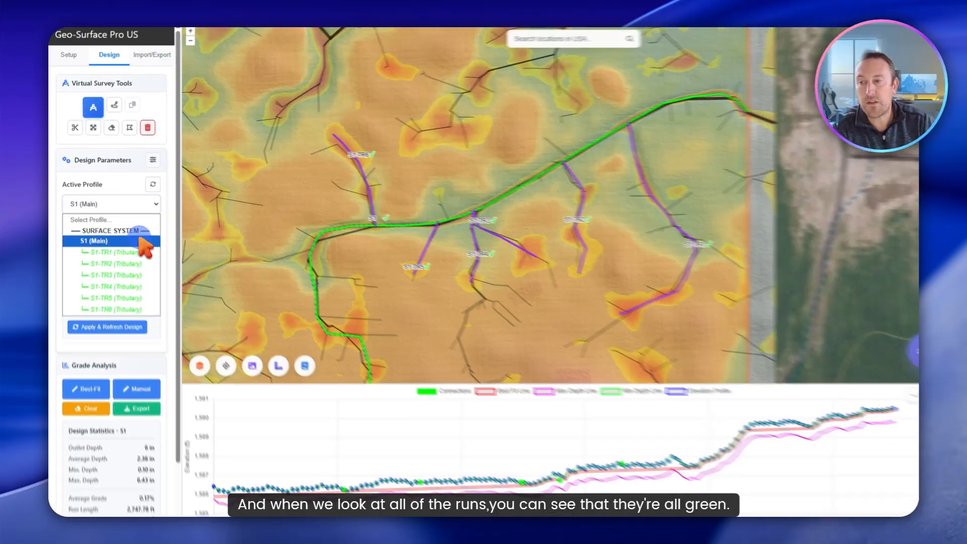
{"action": "left_click", "coordinate": [138, 235]}
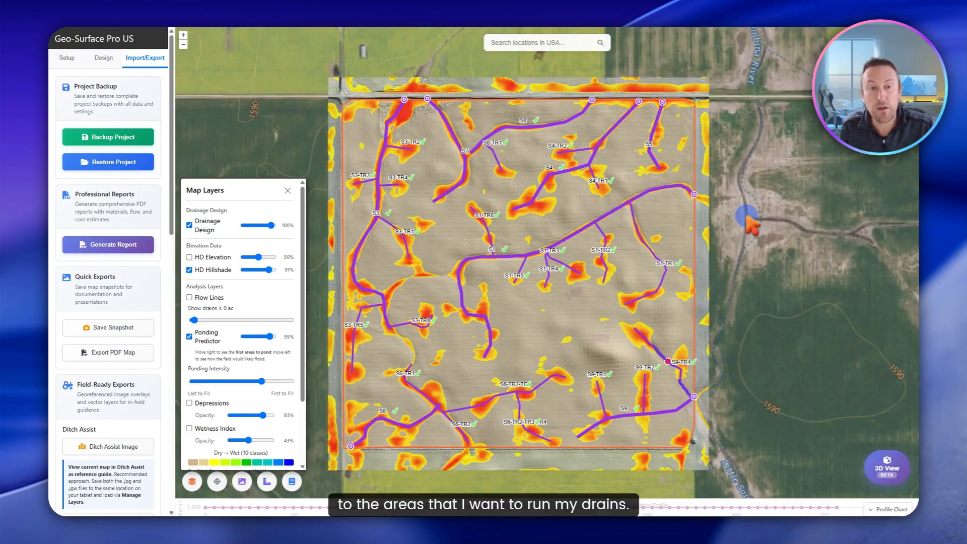
Compare the drainage design with the flow lines by toggling both layers over the ponding map, ending with flow lines hidden
{"action": "left_click", "coordinate": [204, 298]}
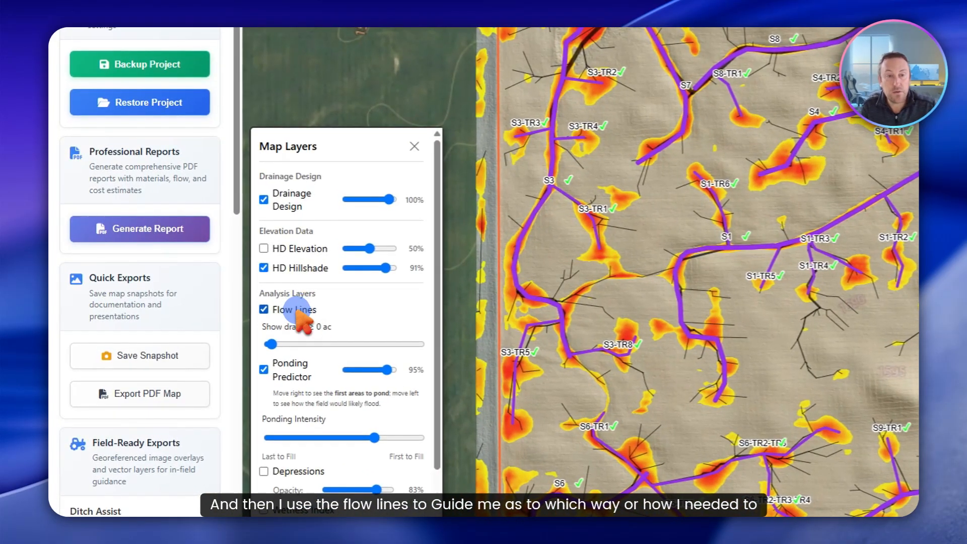
{"action": "left_click", "coordinate": [298, 309]}
{"action": "left_click", "coordinate": [298, 310]}
{"action": "left_click", "coordinate": [283, 200]}
{"action": "left_click", "coordinate": [289, 208]}
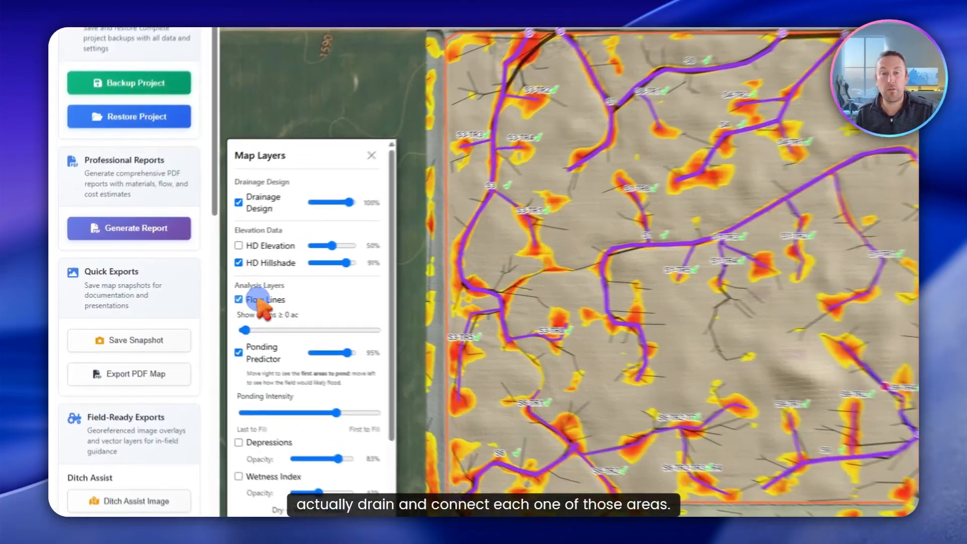
{"action": "left_click", "coordinate": [206, 298]}
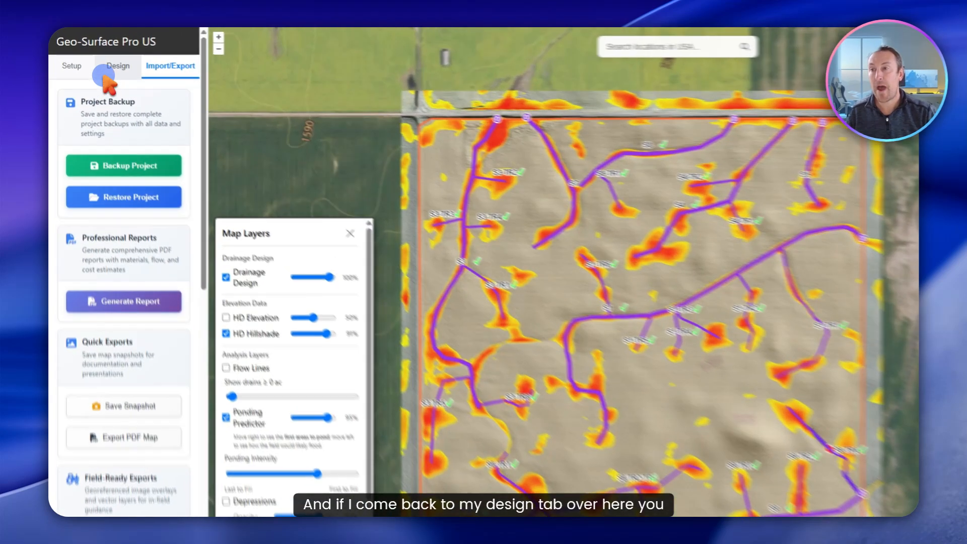
Review the validation status of every main and tributary from S1 to S9 in the profile list, with the S1 main active
{"action": "left_click", "coordinate": [104, 58]}
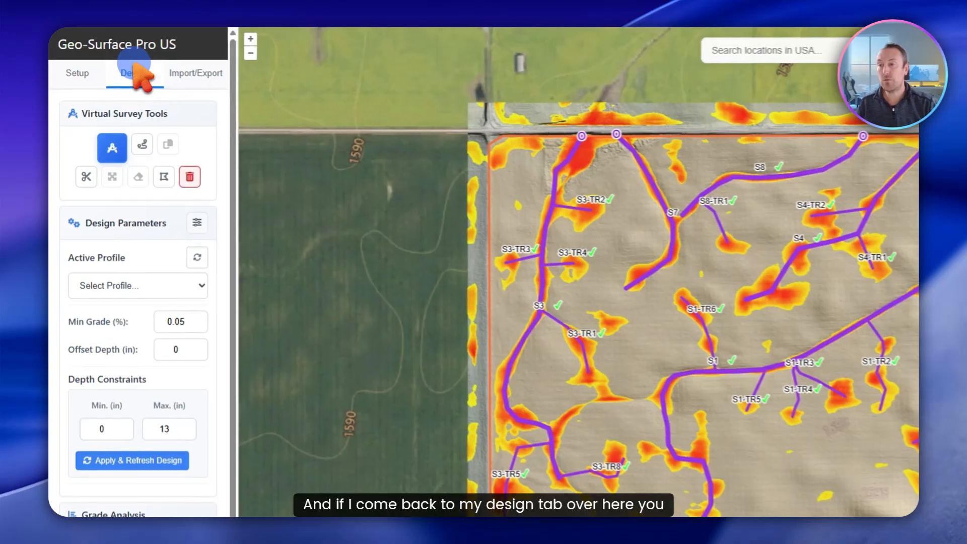
{"action": "left_click", "coordinate": [167, 290]}
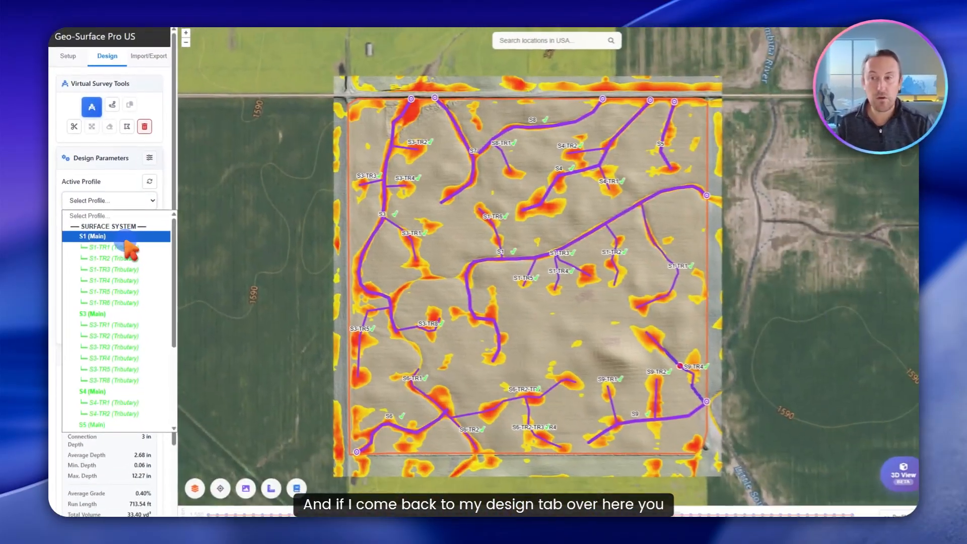
{"action": "scroll", "coordinate": [126, 247], "scroll_direction": "down", "scroll_amount": 3}
{"action": "scroll", "coordinate": [126, 244], "scroll_direction": "up", "scroll_amount": 5}
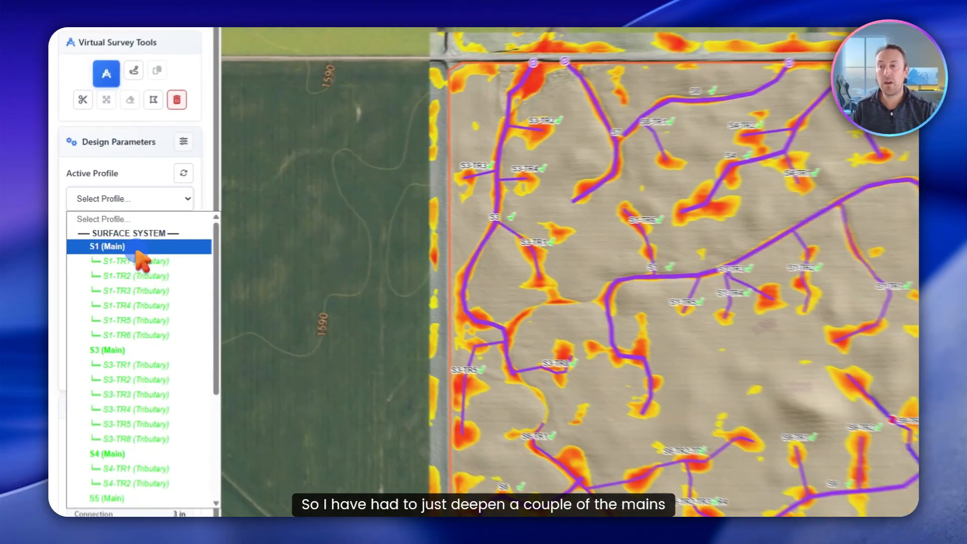
{"action": "left_click", "coordinate": [108, 235]}
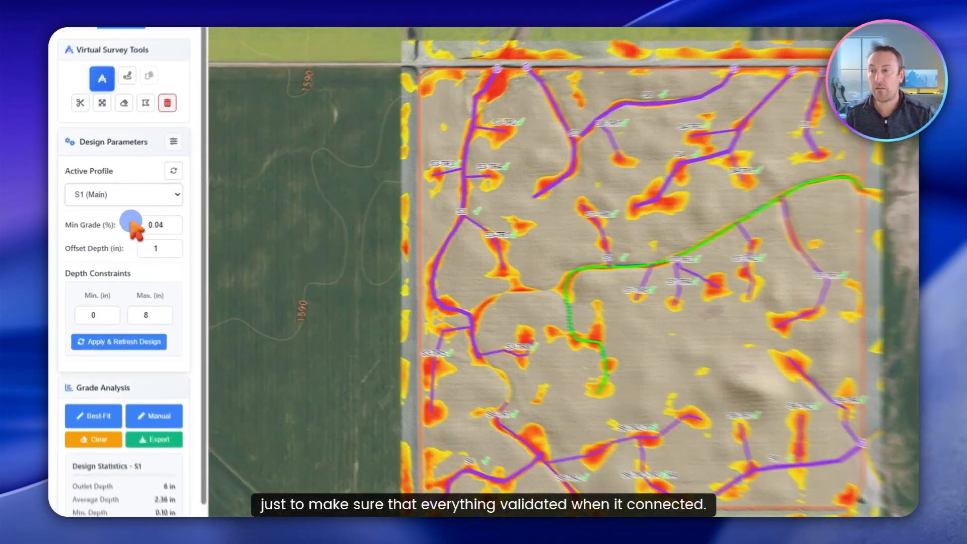
{"action": "left_click", "coordinate": [104, 201]}
{"action": "scroll", "coordinate": [130, 295], "scroll_direction": "down", "scroll_amount": 3}
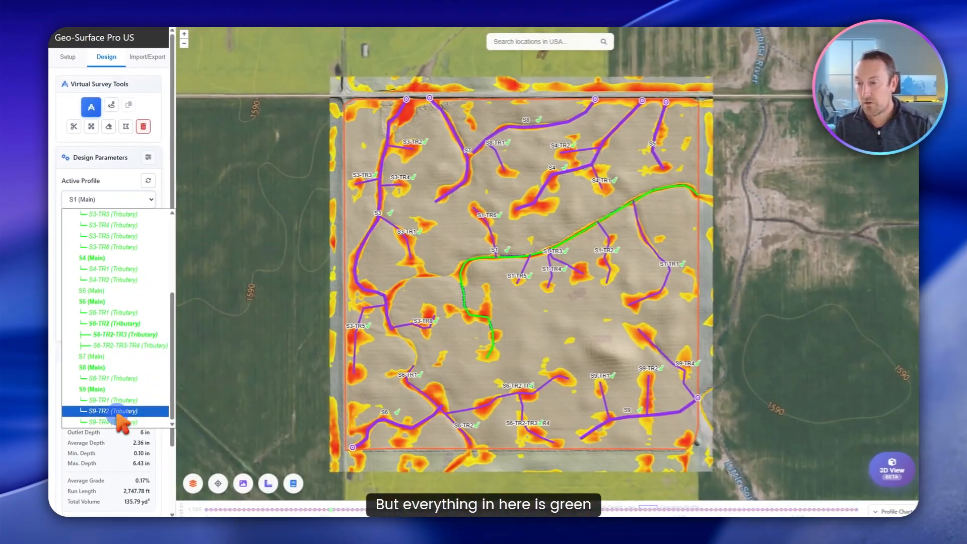
{"action": "scroll", "coordinate": [138, 315], "scroll_direction": "up", "scroll_amount": 5}
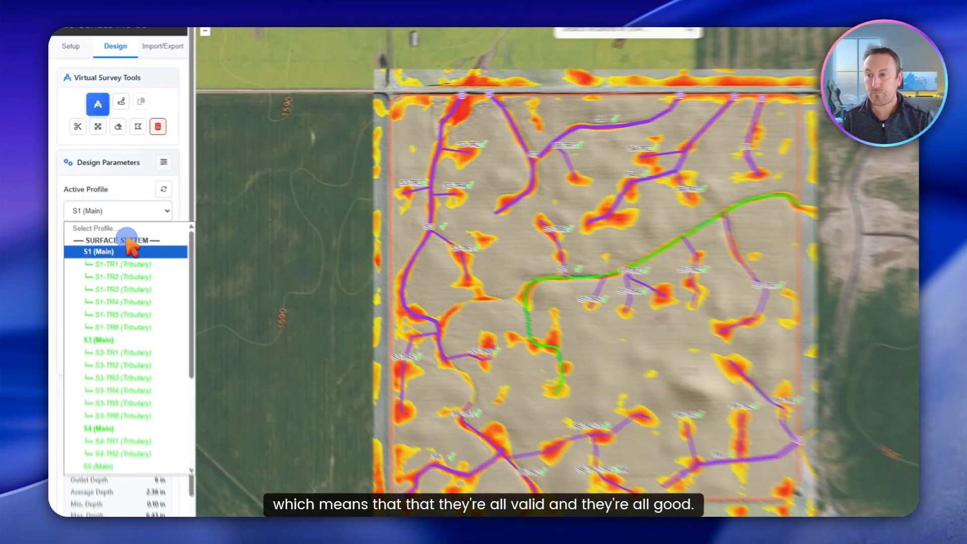
{"action": "left_click", "coordinate": [117, 234]}
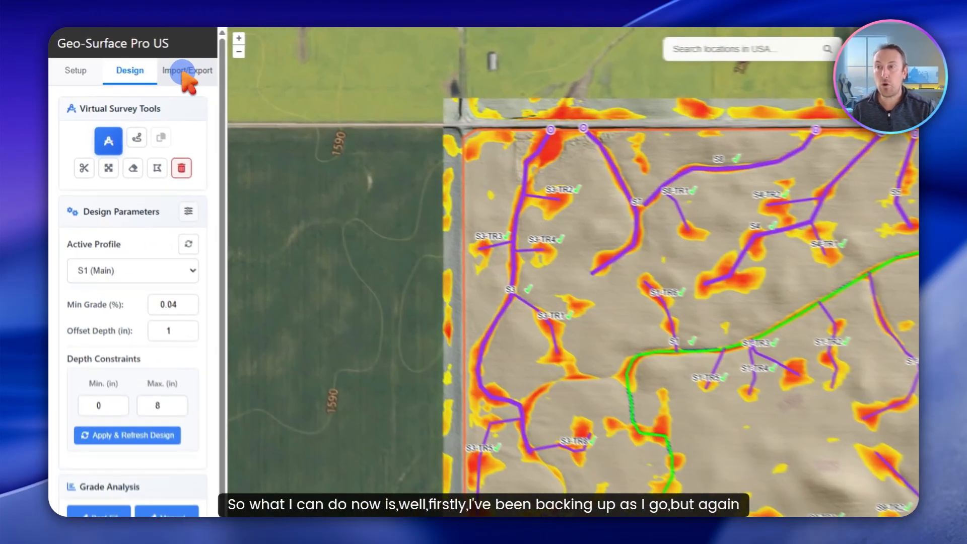
Back up the project and bring the report, quick export and field-ready export options into view
{"action": "left_click", "coordinate": [144, 57]}
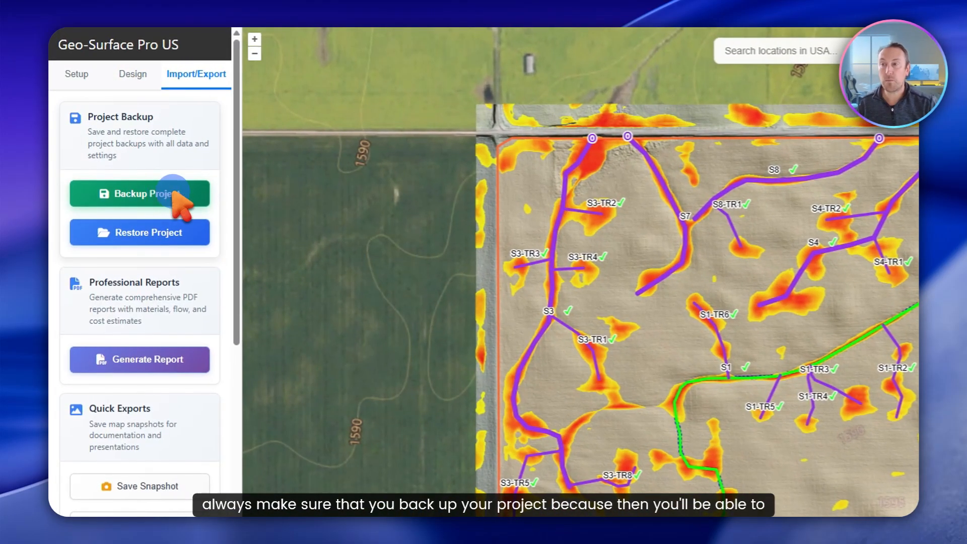
{"action": "left_click", "coordinate": [114, 136]}
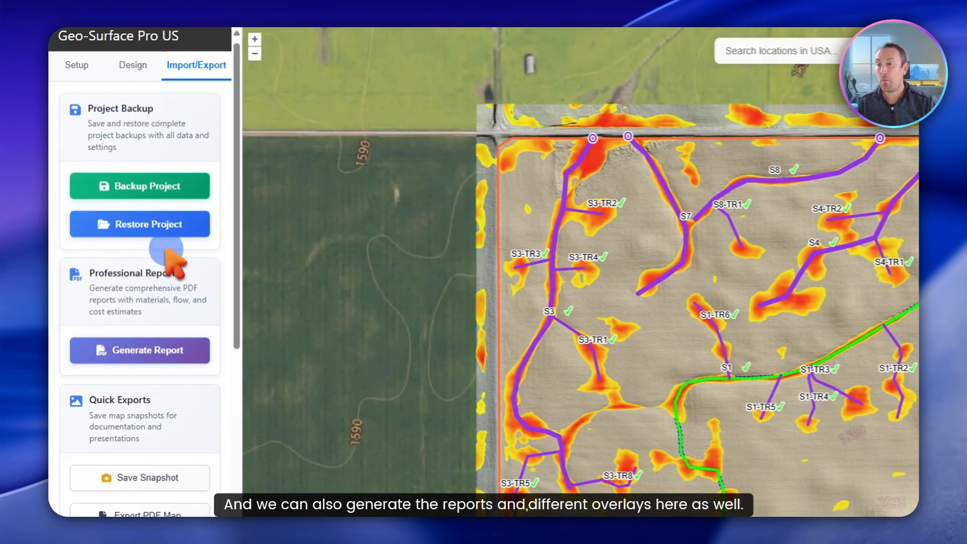
{"action": "scroll", "coordinate": [166, 250], "scroll_direction": "down", "scroll_amount": 3}
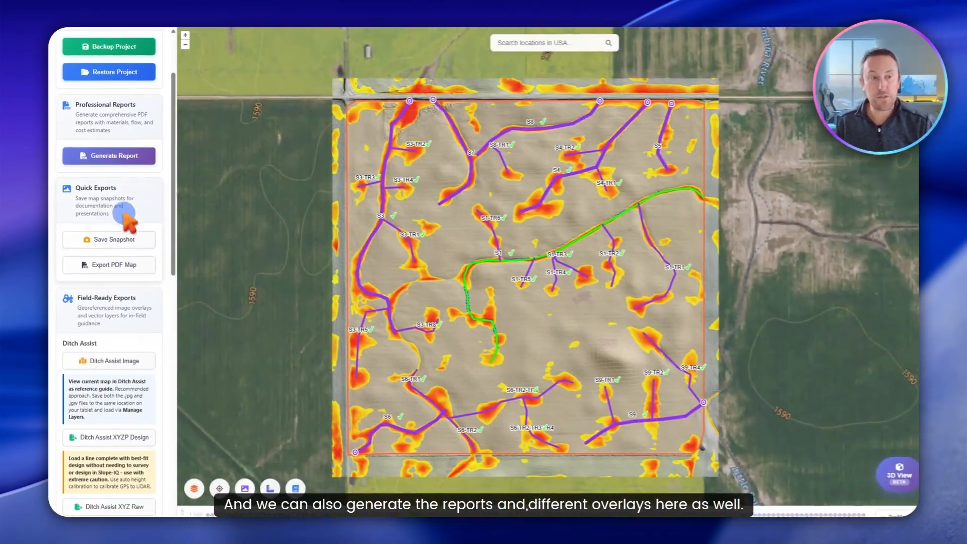
Export the current map as a Ditch Assist image with the field name My Field and save the file
{"action": "scroll", "coordinate": [132, 210], "scroll_direction": "down", "scroll_amount": 2}
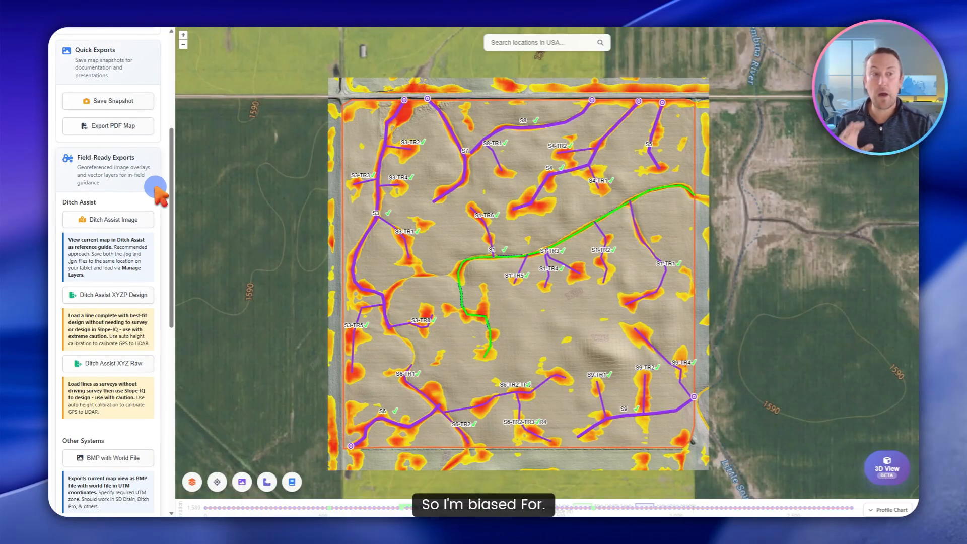
{"action": "left_click", "coordinate": [94, 224]}
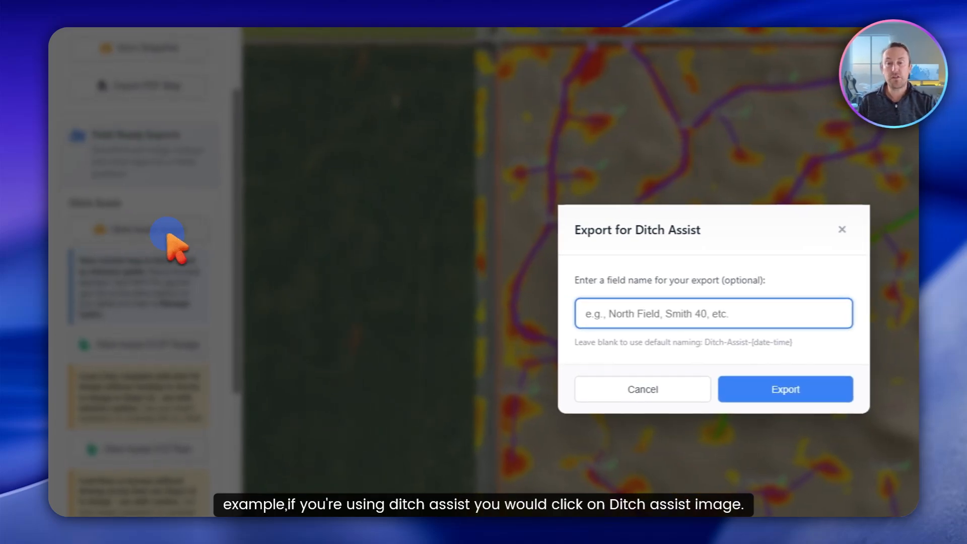
{"action": "left_click", "coordinate": [660, 313]}
{"action": "type", "text": "My Field"}
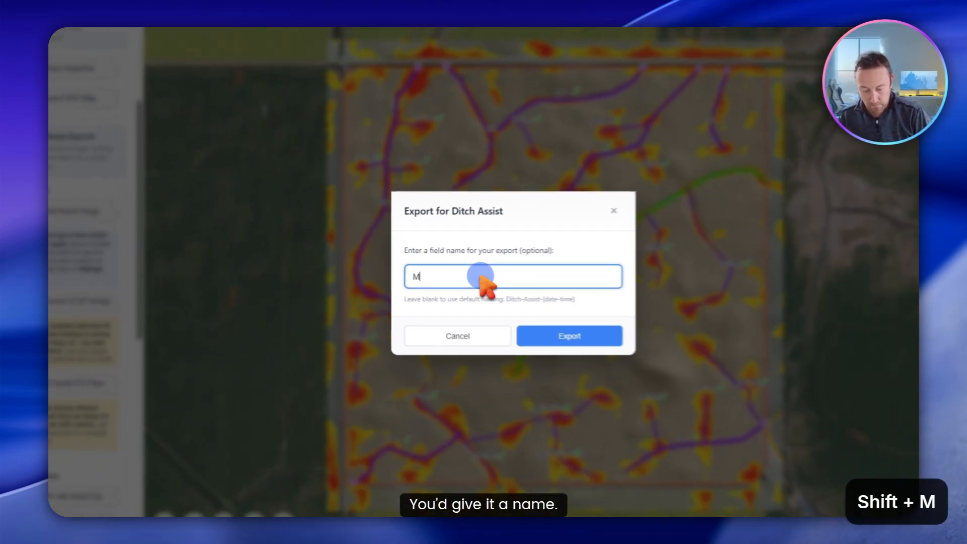
{"action": "left_click", "coordinate": [557, 333]}
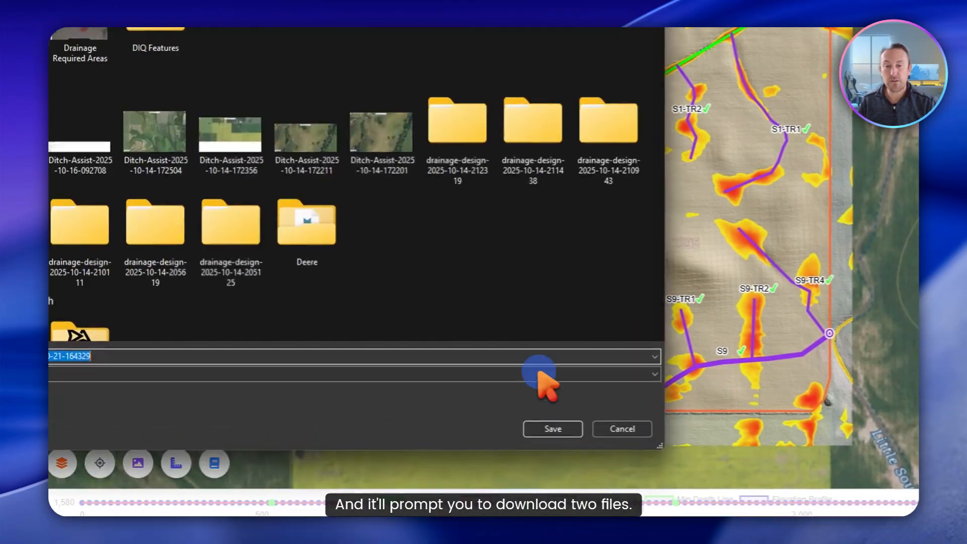
{"action": "left_click", "coordinate": [553, 429]}
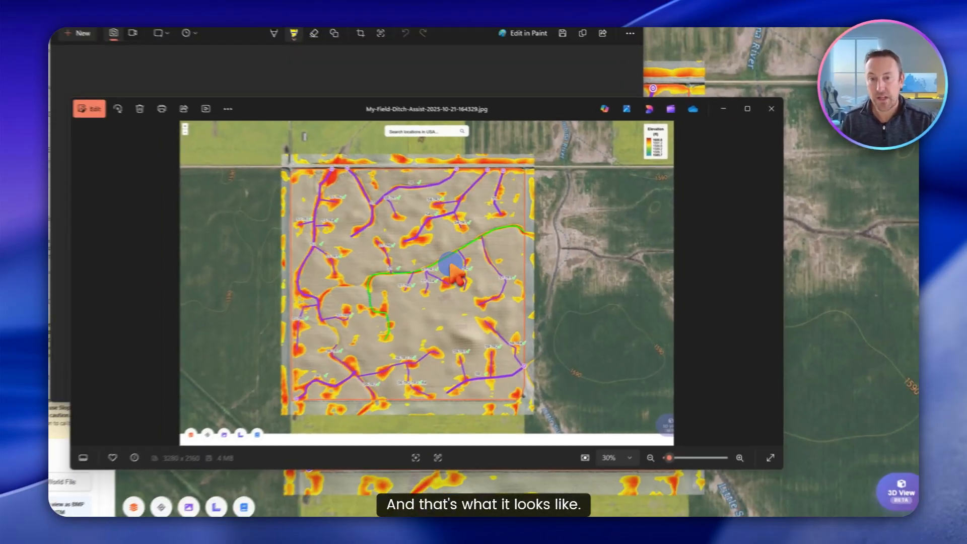
Inspect the drainage runs across the field in the exported Ditch Assist image and close the image
{"action": "scroll", "coordinate": [487, 287], "scroll_direction": "up", "scroll_amount": 3}
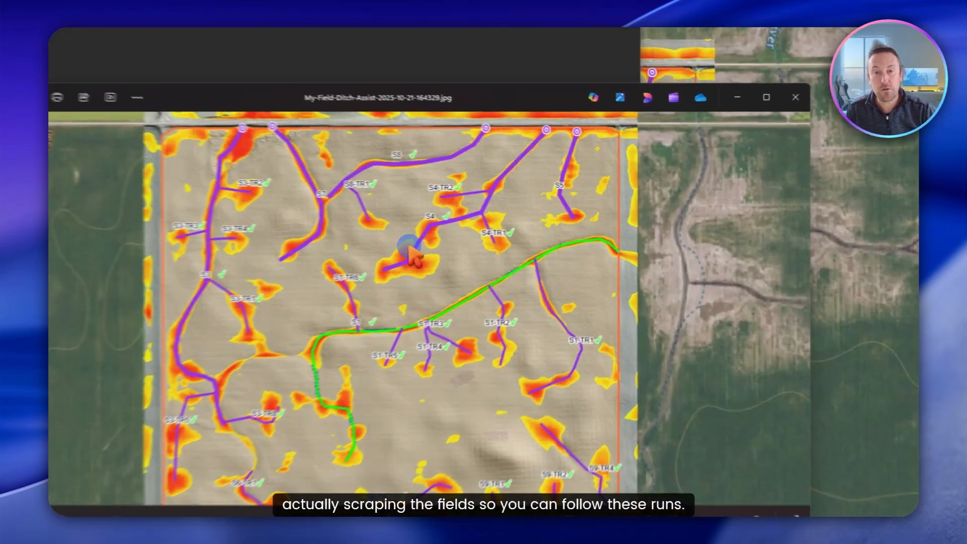
{"action": "left_click_drag", "start_coordinate": [485, 230], "coordinate": [554, 273]}
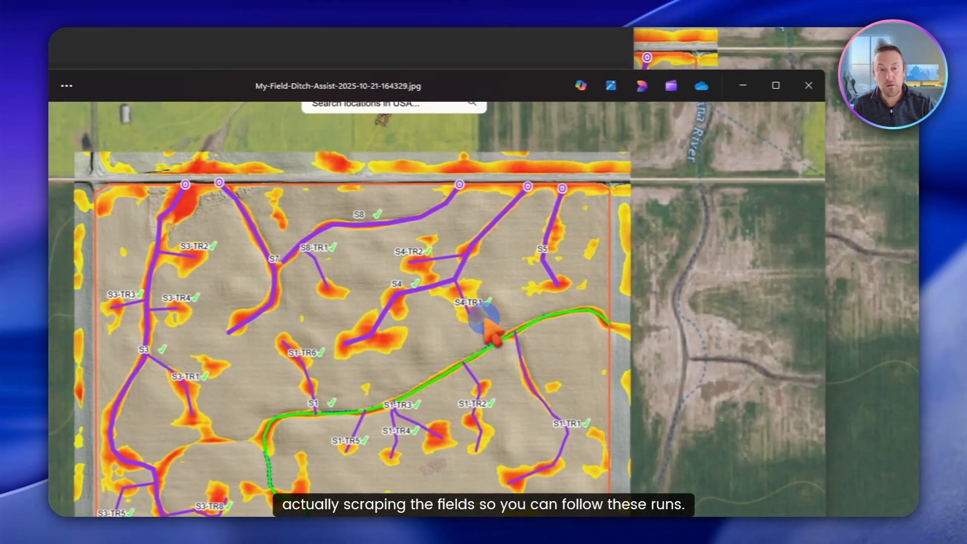
{"action": "scroll", "coordinate": [239, 271], "scroll_direction": "down", "scroll_amount": 1}
{"action": "left_click_drag", "start_coordinate": [247, 284], "coordinate": [232, 238]}
{"action": "left_click_drag", "start_coordinate": [225, 318], "coordinate": [285, 254]}
{"action": "scroll", "coordinate": [226, 211], "scroll_direction": "down", "scroll_amount": 2}
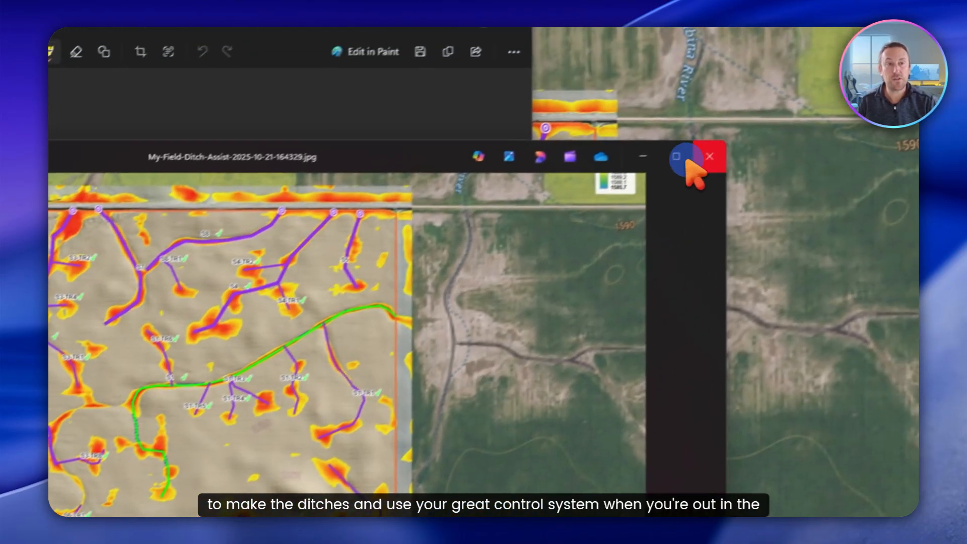
{"action": "left_click", "coordinate": [701, 161]}
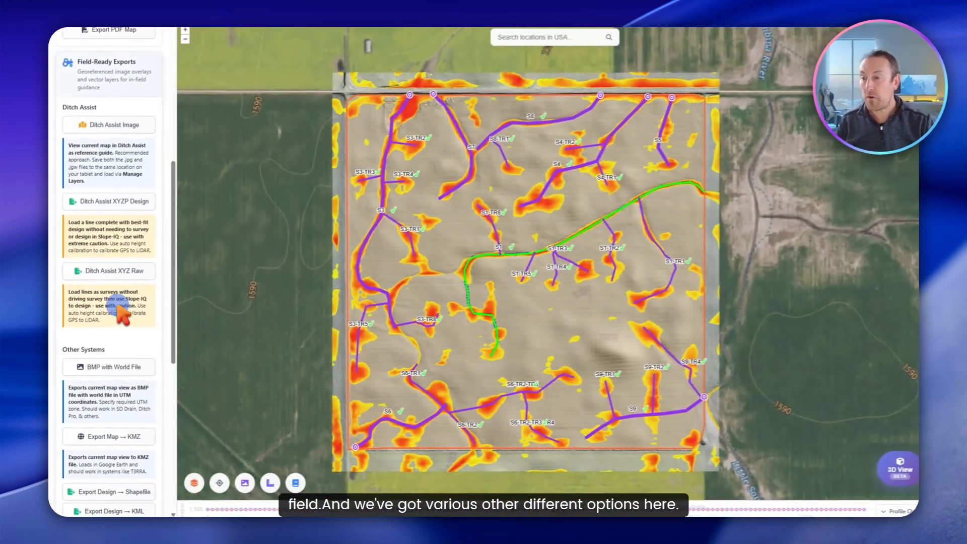
Generate the PDF design report with all six report sections included and the excavation cost at 0
{"action": "scroll", "coordinate": [136, 269], "scroll_direction": "down", "scroll_amount": 2}
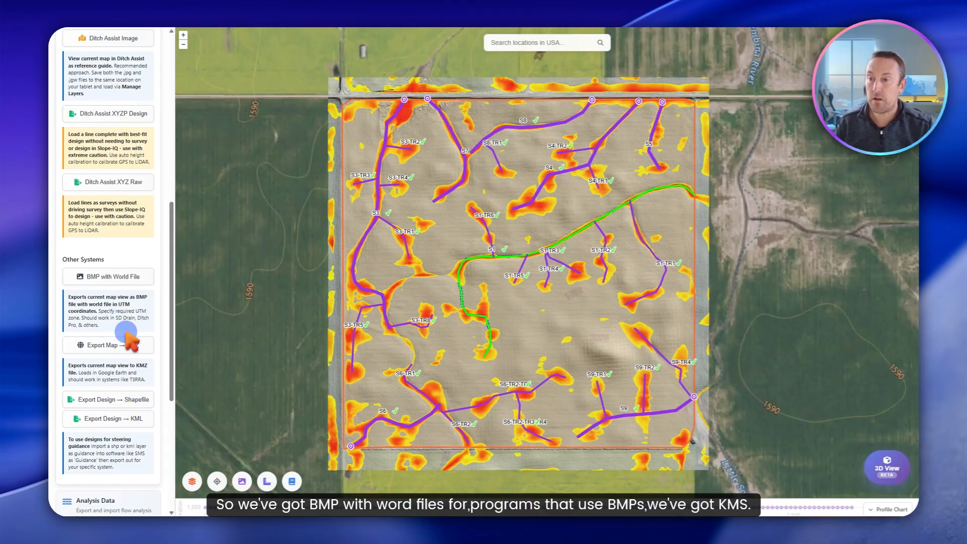
{"action": "scroll", "coordinate": [132, 319], "scroll_direction": "down", "scroll_amount": 1}
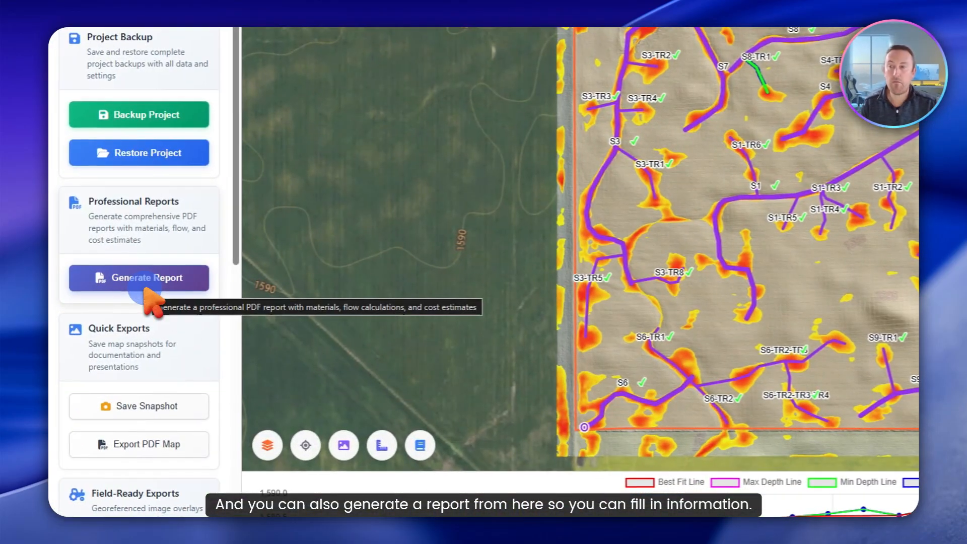
{"action": "left_click", "coordinate": [140, 290]}
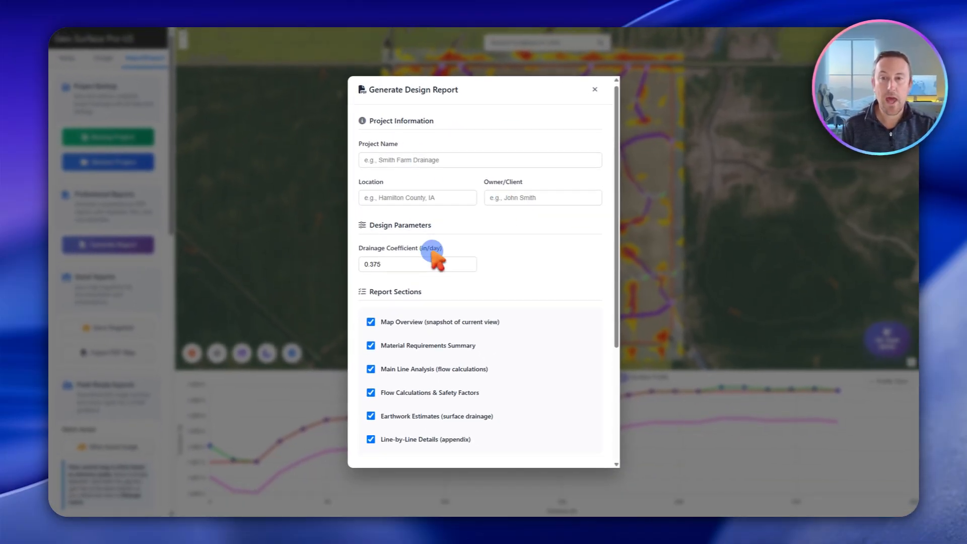
{"action": "scroll", "coordinate": [443, 249], "scroll_direction": "down", "scroll_amount": 3}
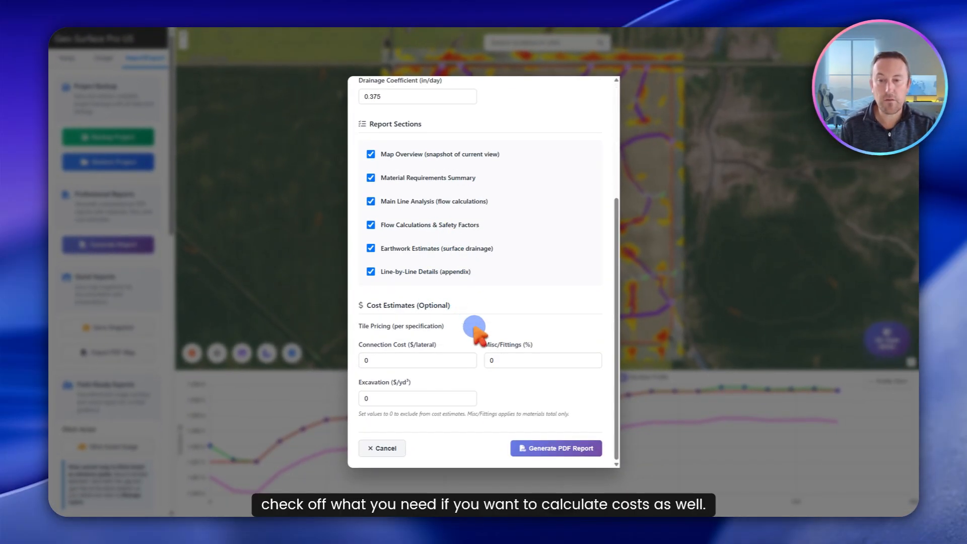
{"action": "left_click", "coordinate": [434, 399]}
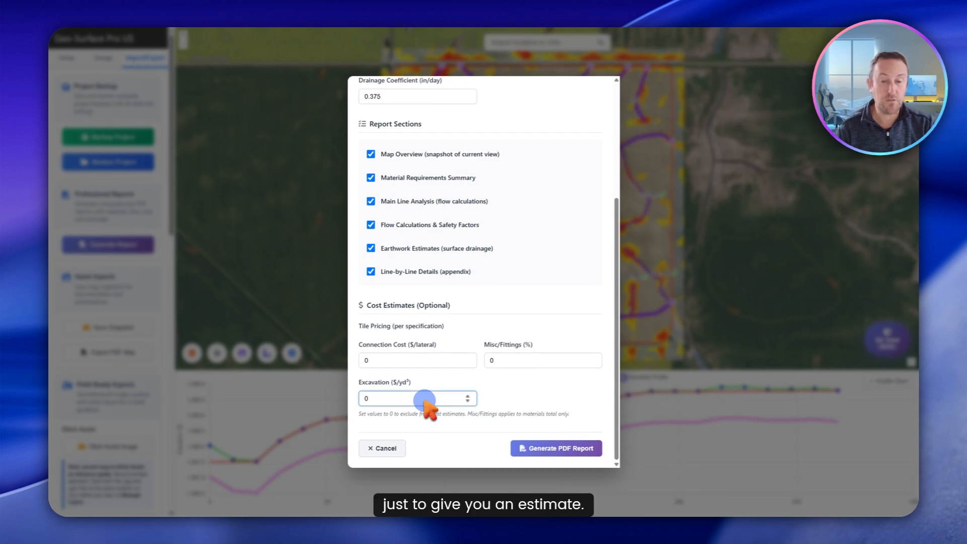
{"action": "left_click", "coordinate": [522, 448]}
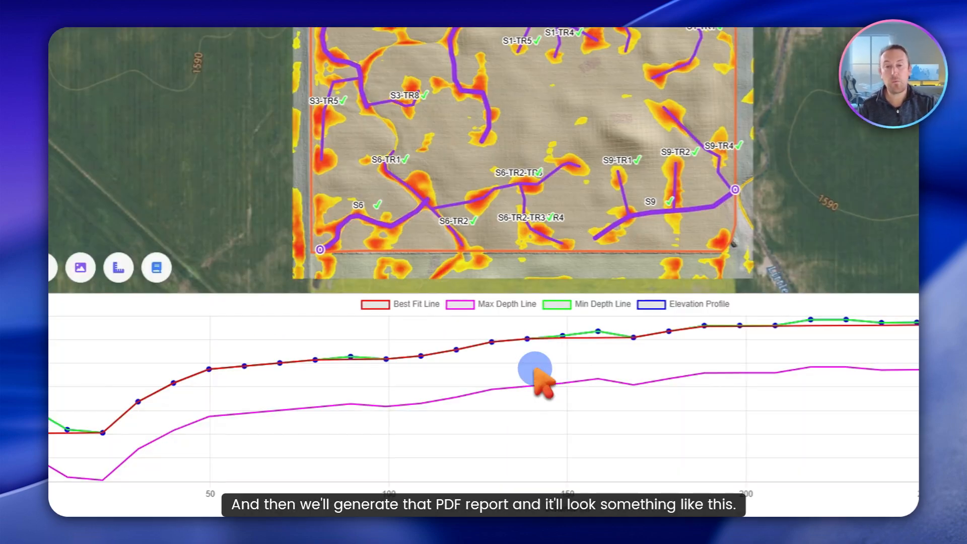
{"action": "left_click", "coordinate": [494, 427]}
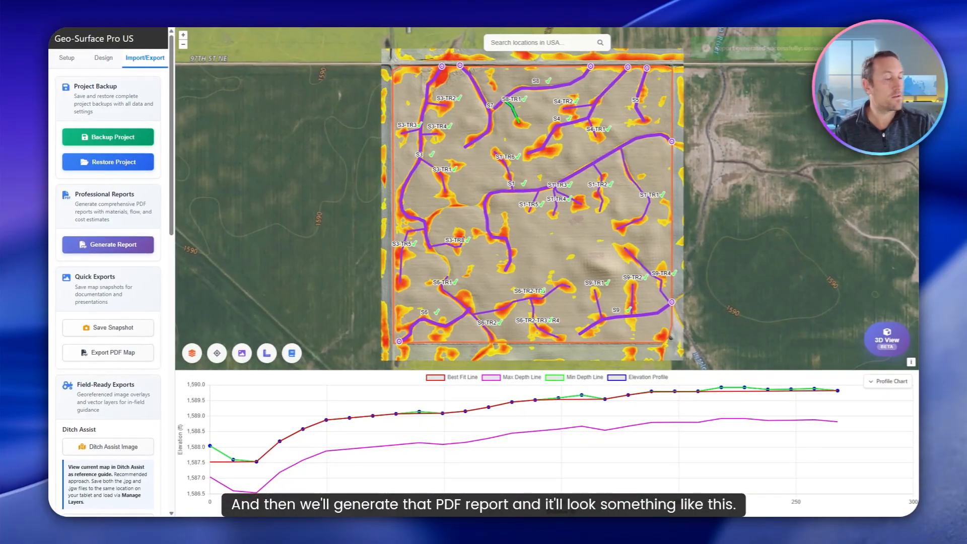
Review the PDF report's map overview, earthwork requirements by line and surface drain details table
{"action": "scroll", "coordinate": [541, 214], "scroll_direction": "down", "scroll_amount": 10}
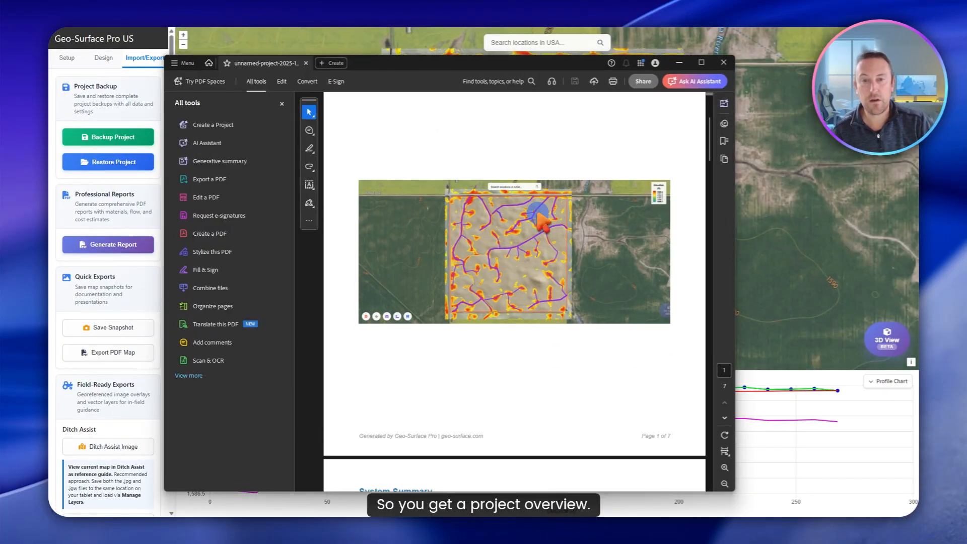
{"action": "scroll", "coordinate": [549, 213], "scroll_direction": "down", "scroll_amount": 4}
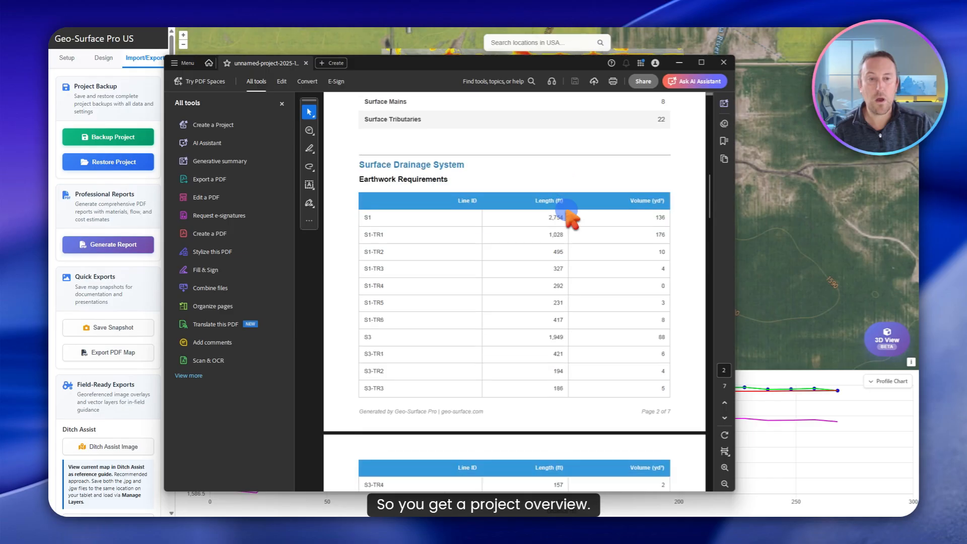
{"action": "scroll", "coordinate": [653, 222], "scroll_direction": "down", "scroll_amount": 3}
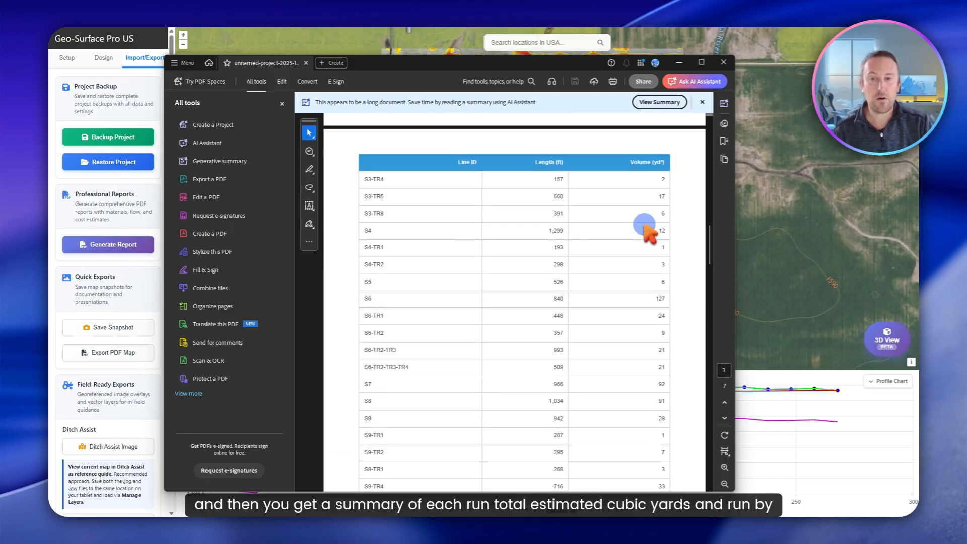
{"action": "scroll", "coordinate": [605, 254], "scroll_direction": "down", "scroll_amount": 4}
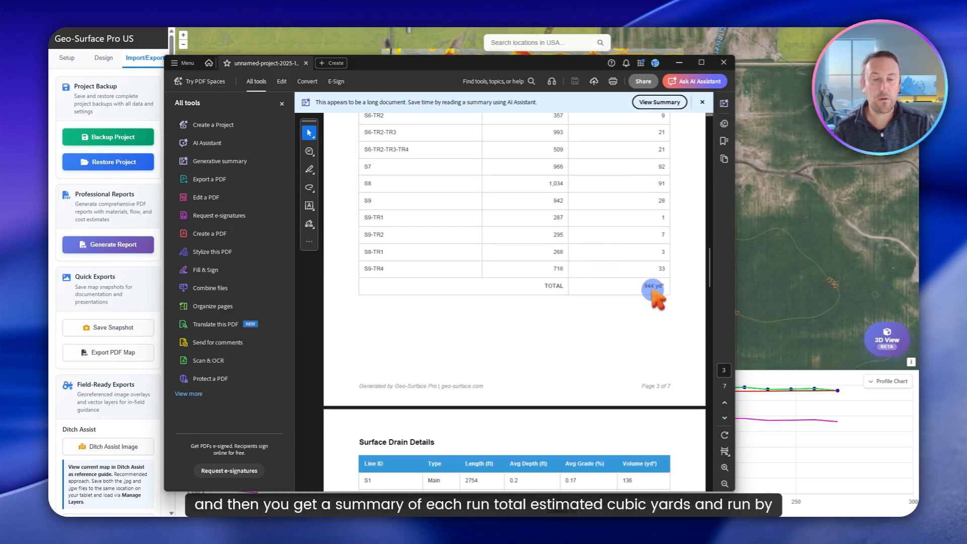
{"action": "scroll", "coordinate": [664, 290], "scroll_direction": "down", "scroll_amount": 8}
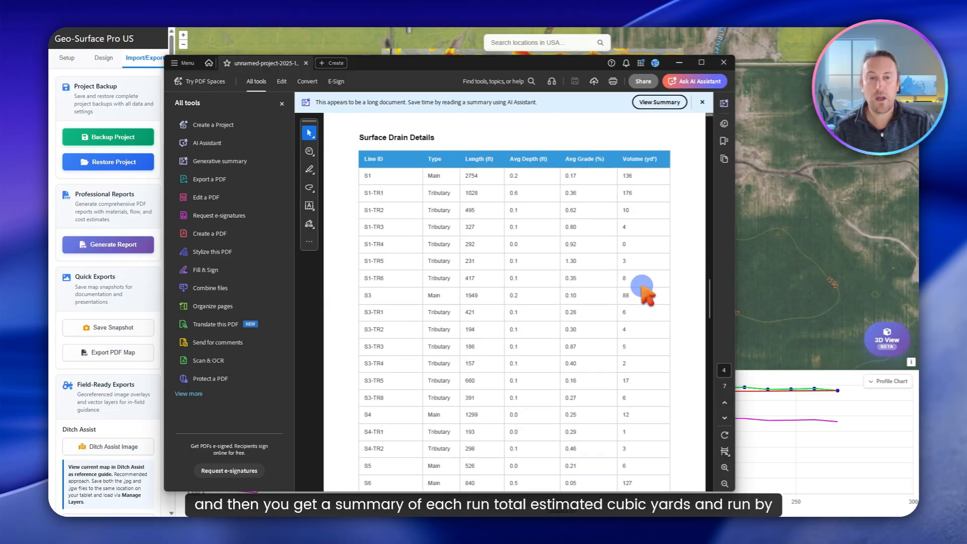
{"action": "scroll", "coordinate": [644, 287], "scroll_direction": "up", "scroll_amount": 3}
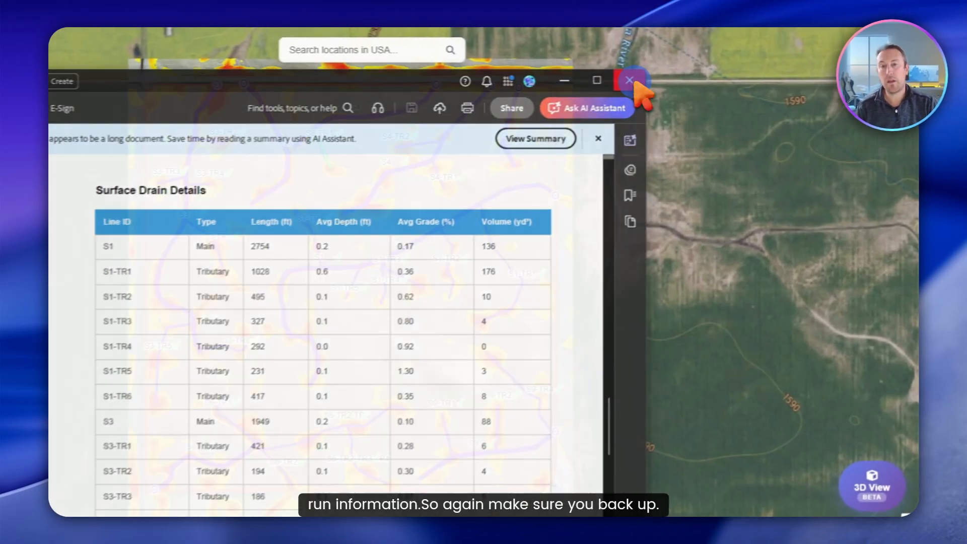